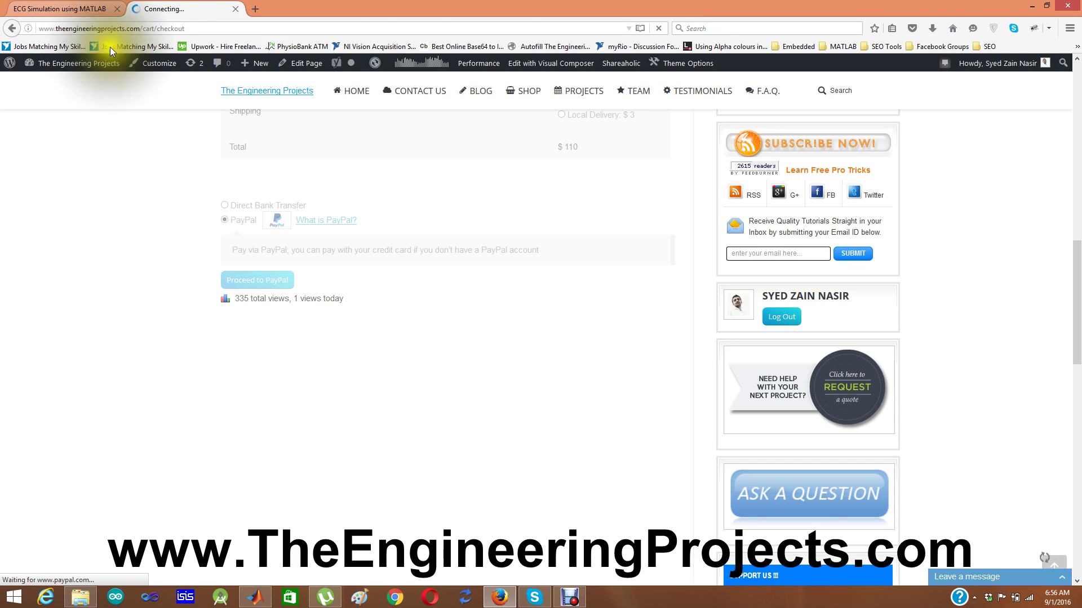
# Close the PayPal payment page and switch to MATLAB.
pyautogui.click(255, 597)
pyautogui.click(255, 601)
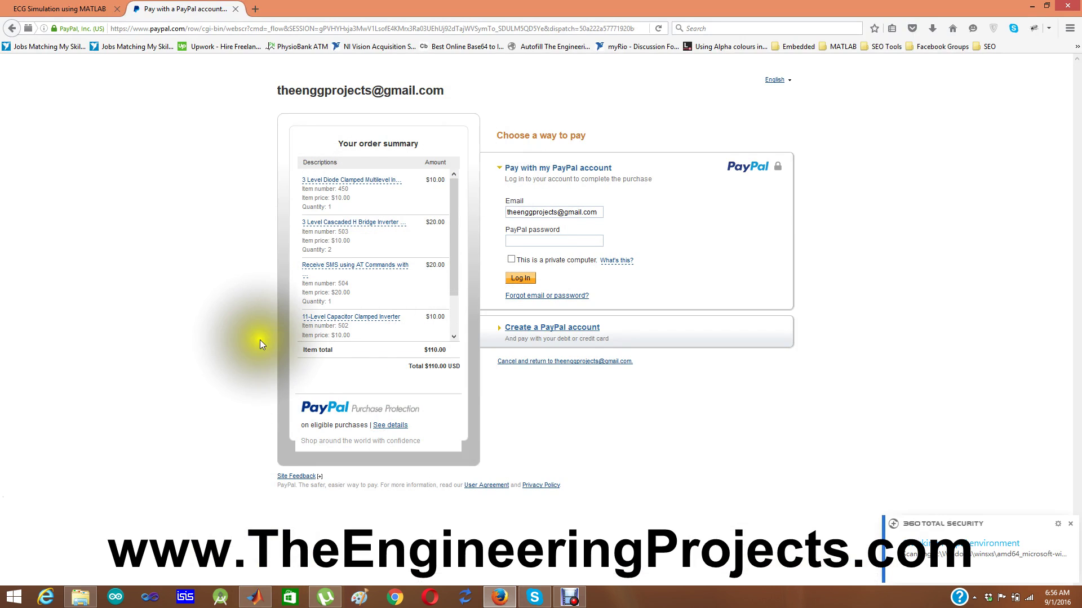
pyautogui.click(236, 9)
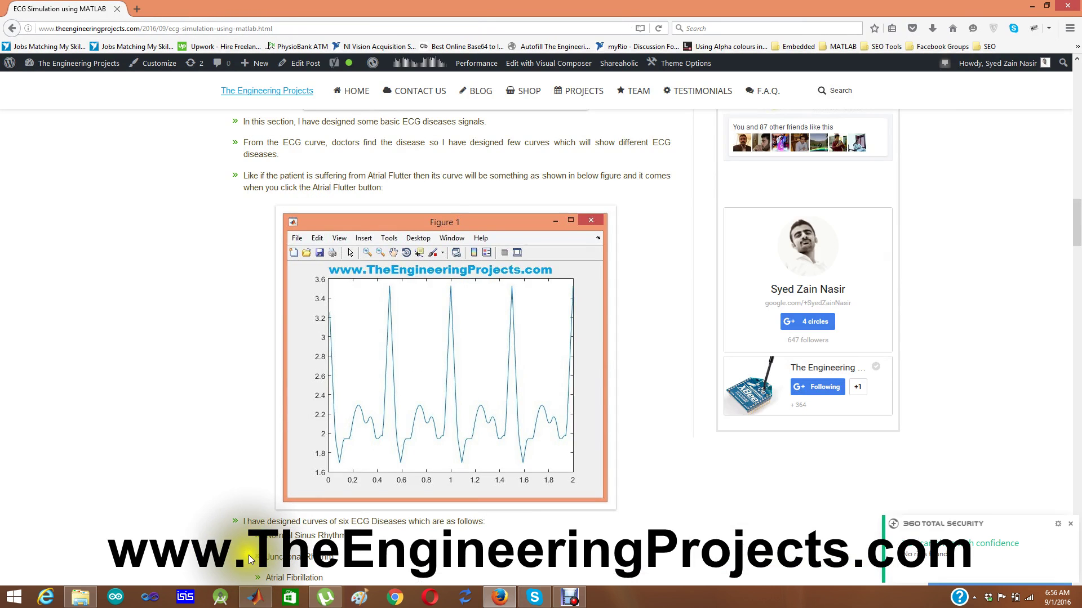
pyautogui.click(259, 597)
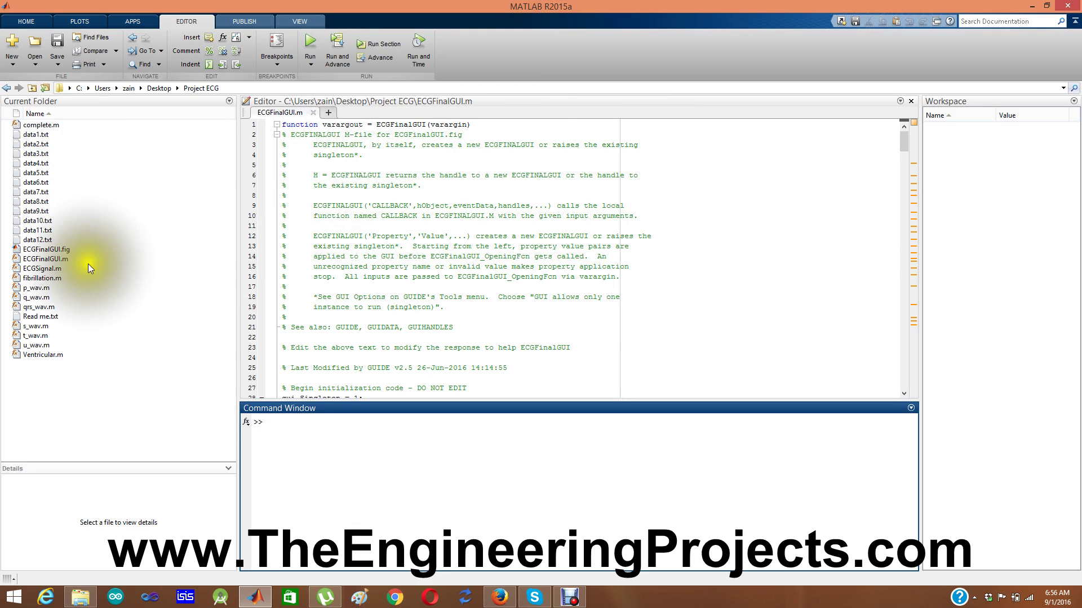
# Run ECGFinalGUI.m and move its GUI window so that all its controls are within view.
pyautogui.click(49, 259)
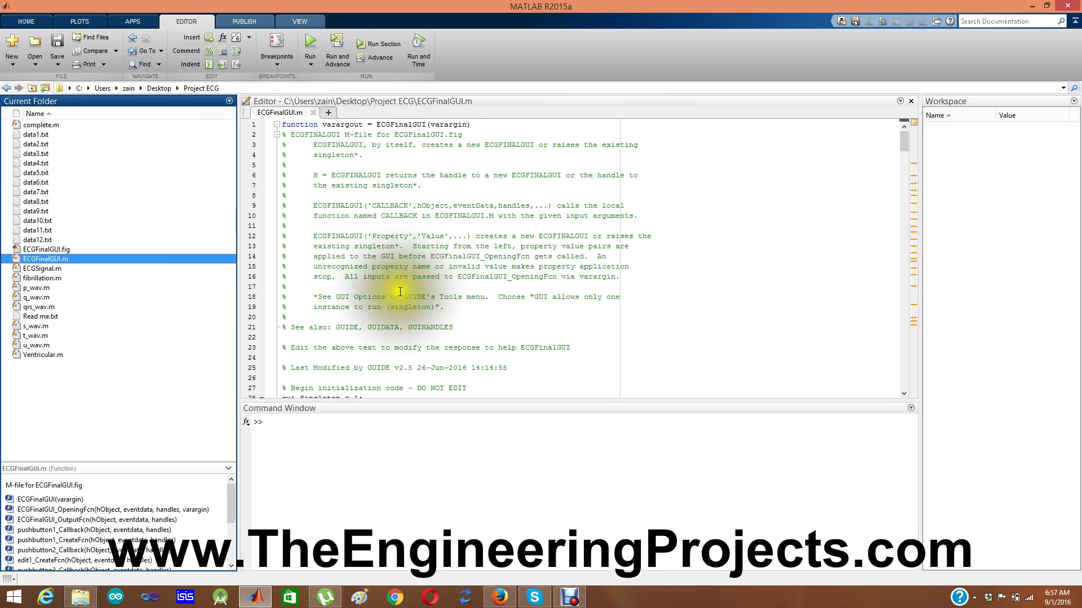
pyautogui.click(328, 170)
pyautogui.click(311, 44)
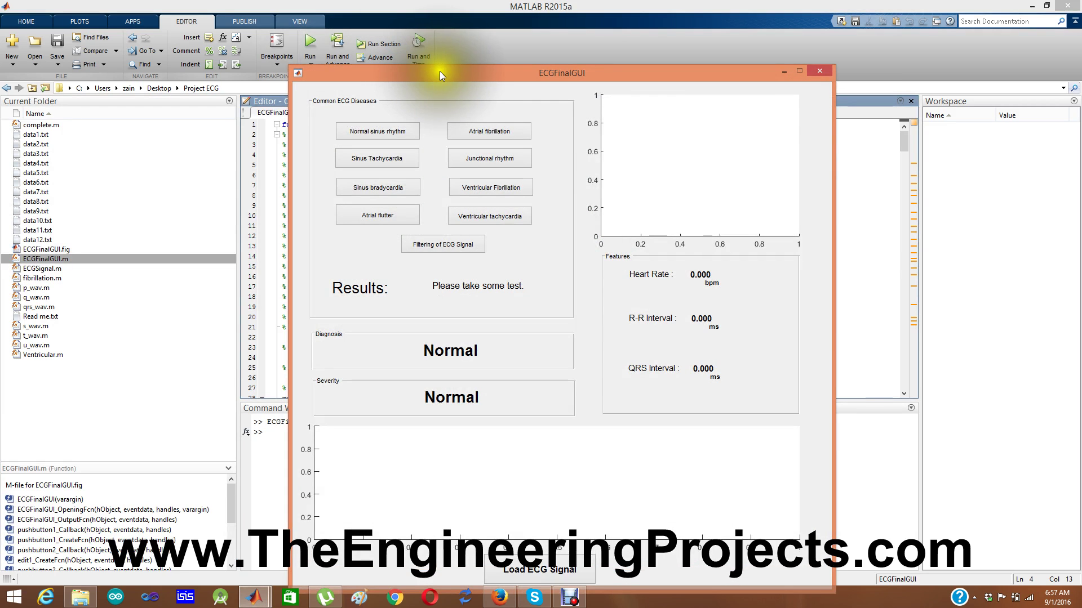
pyautogui.moveTo(442, 73); pyautogui.dragTo(387, 27)
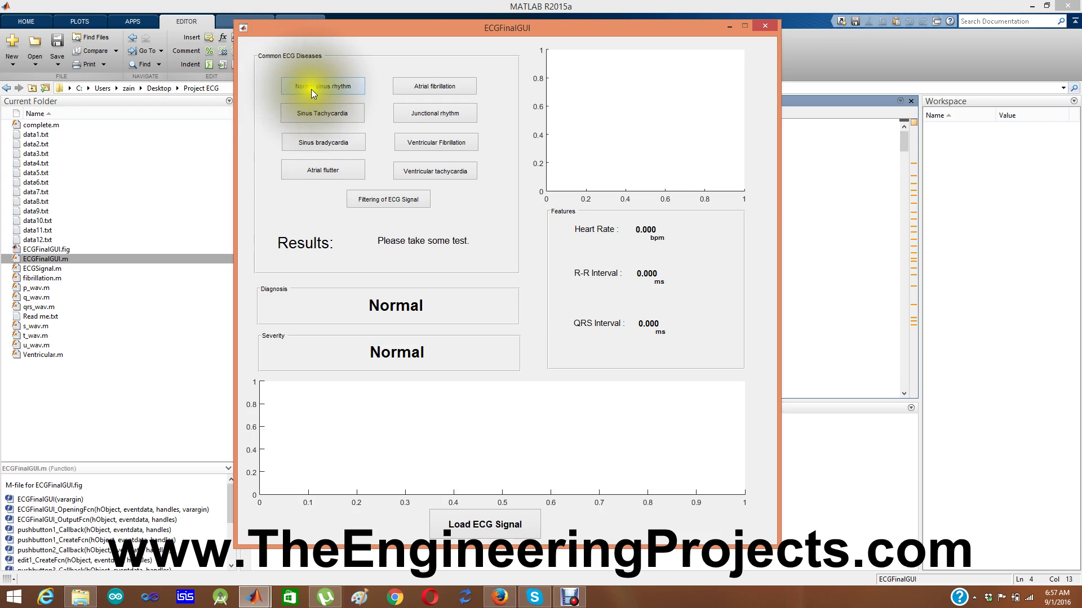
# Plot the normal sinus rhythm, sinus tachycardia, sinus bradycardia and atrial flutter curves one after another.
pyautogui.click(329, 86)
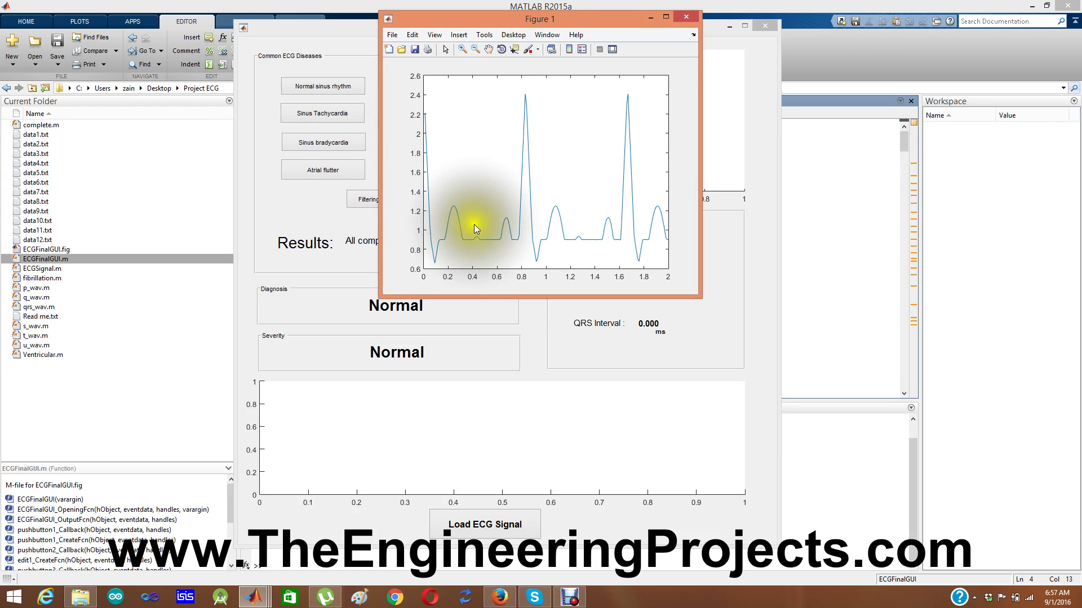
pyautogui.click(315, 111)
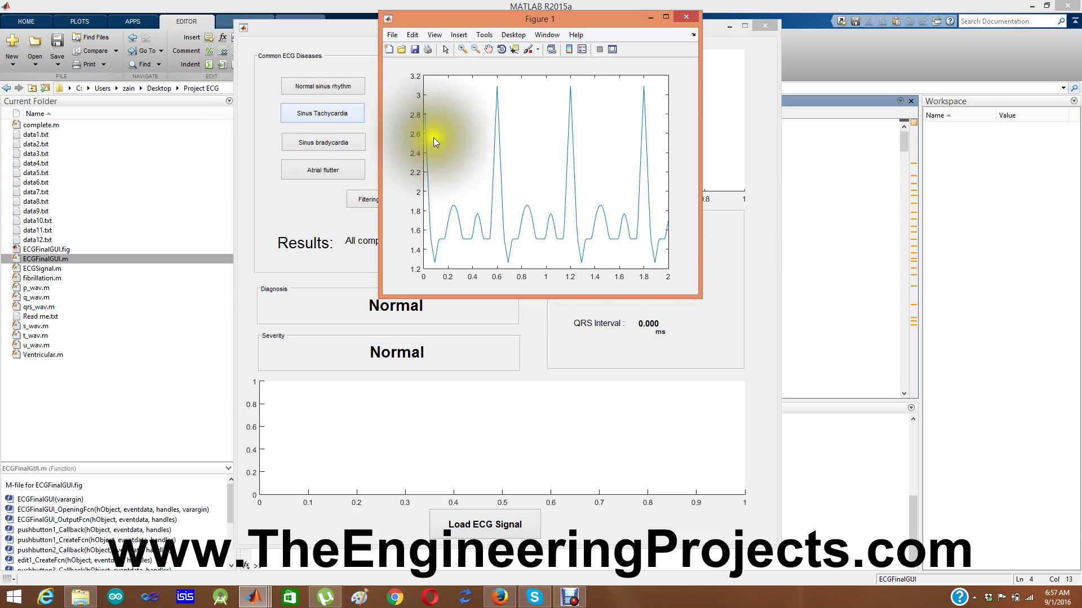
pyautogui.click(335, 147)
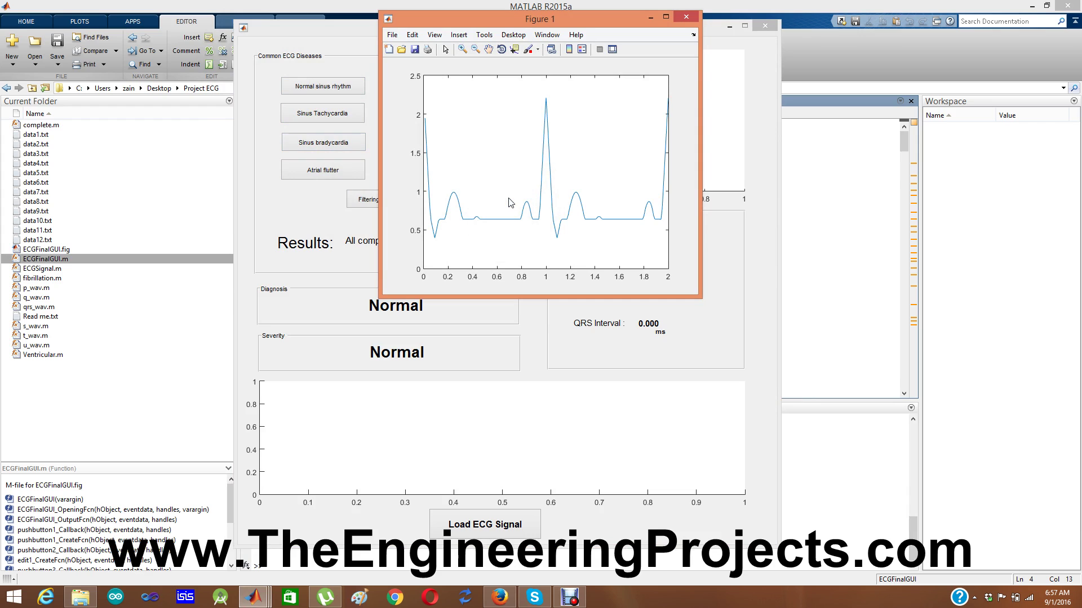
pyautogui.click(316, 171)
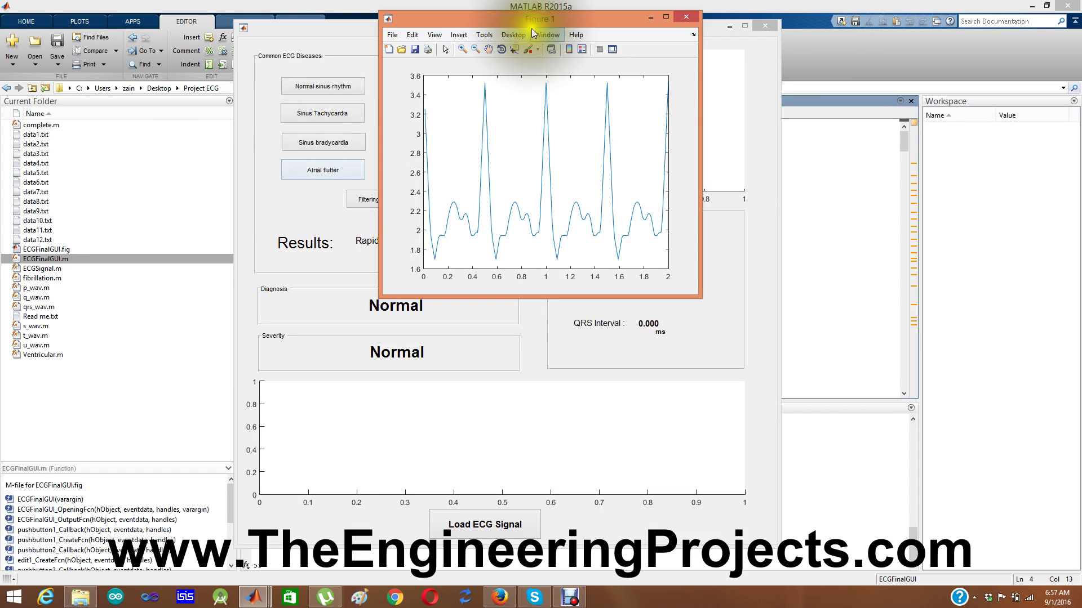
# Move the figure clear of the disease options, plot junctional rhythm, ventricular fibrillation and ventricular tachycardia, and close the figure.
pyautogui.moveTo(527, 25); pyautogui.dragTo(534, 210)
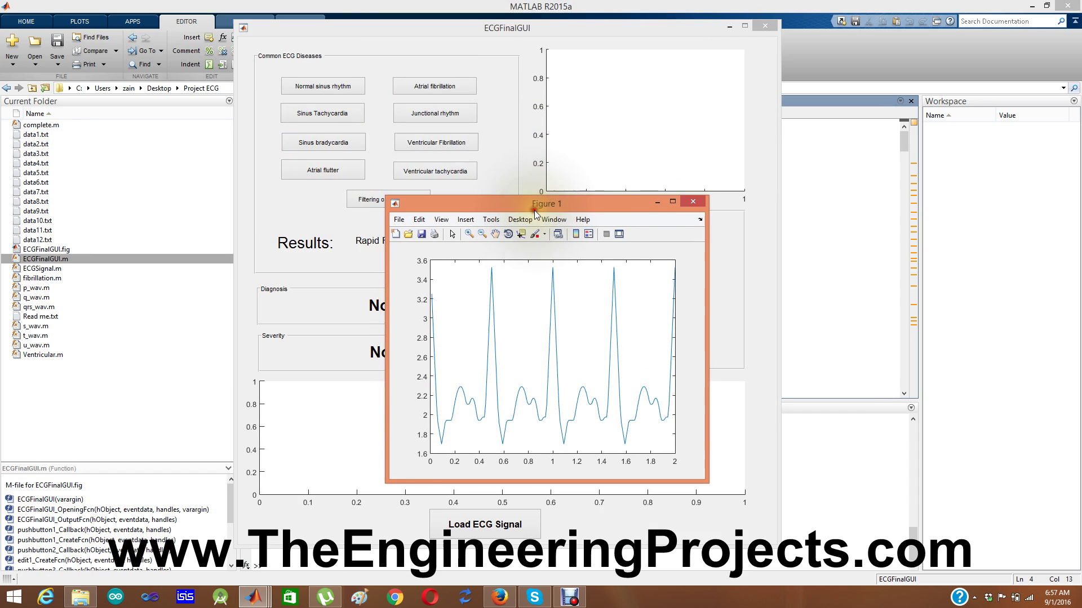
pyautogui.click(437, 110)
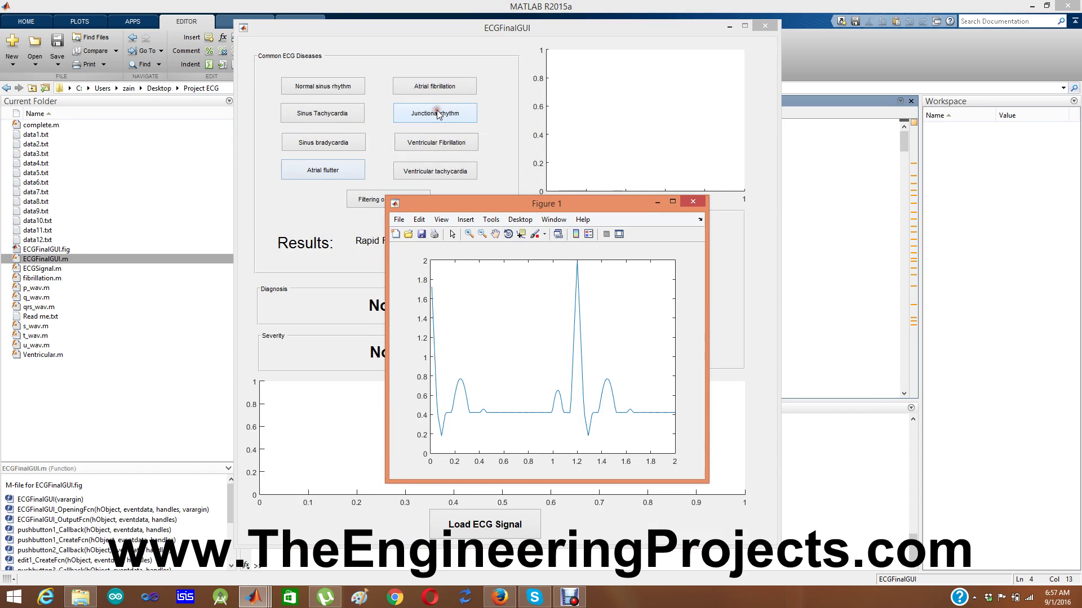
pyautogui.click(436, 144)
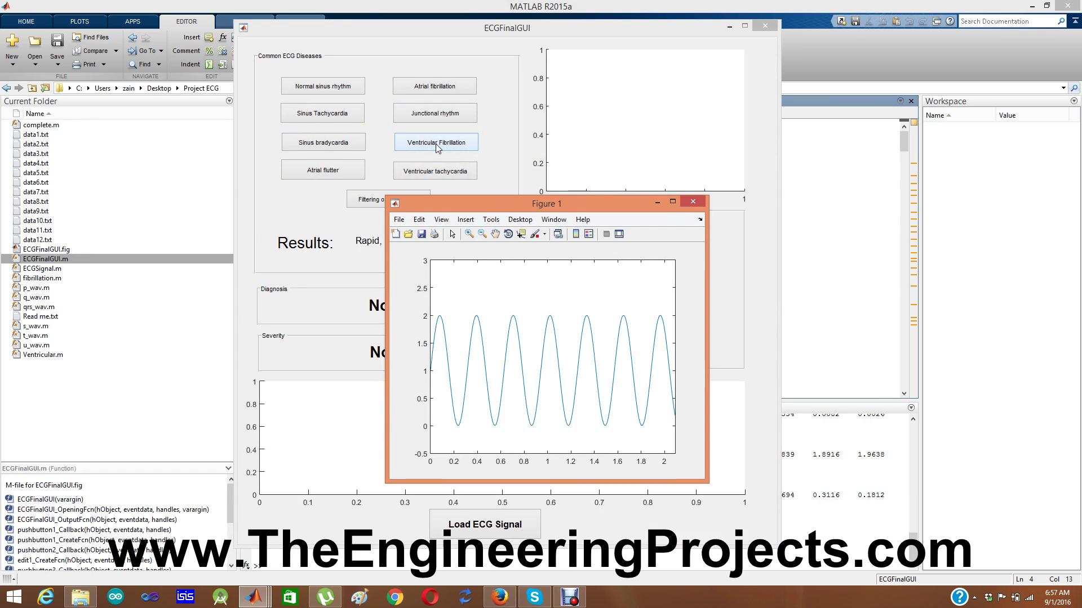
pyautogui.click(448, 178)
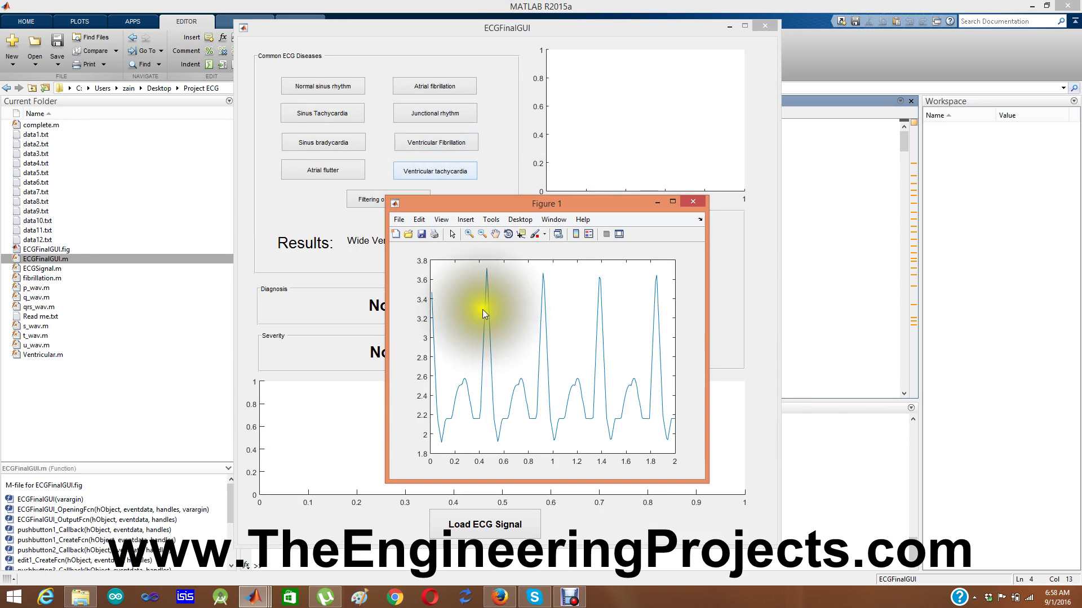
pyautogui.click(692, 202)
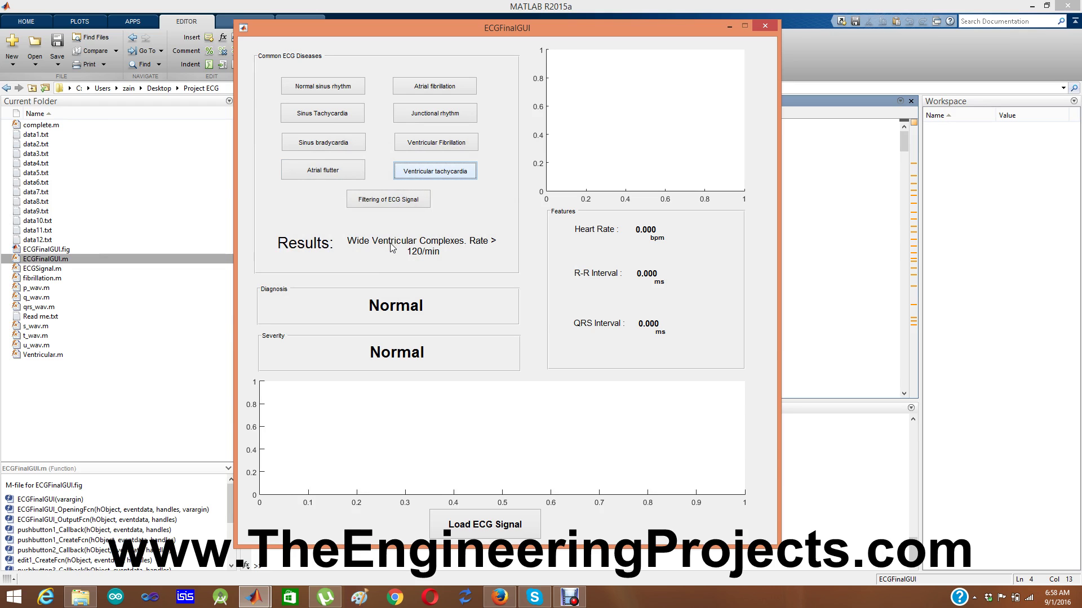
# Plot ventricular tachycardia and atrial flutter again, bringing the GUI forward after each to read its result description.
pyautogui.click(443, 173)
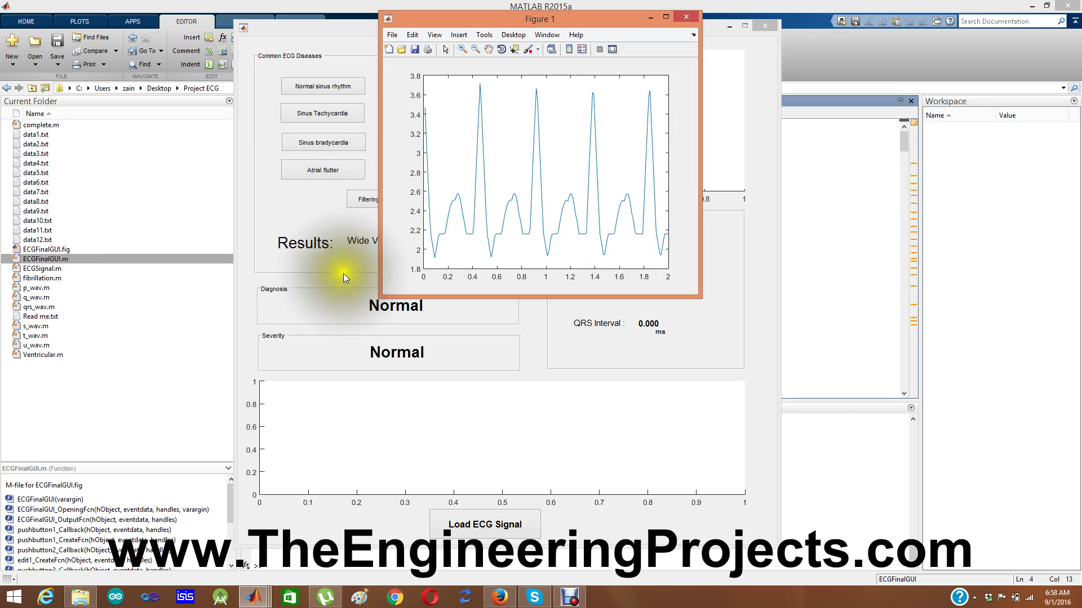
pyautogui.click(343, 272)
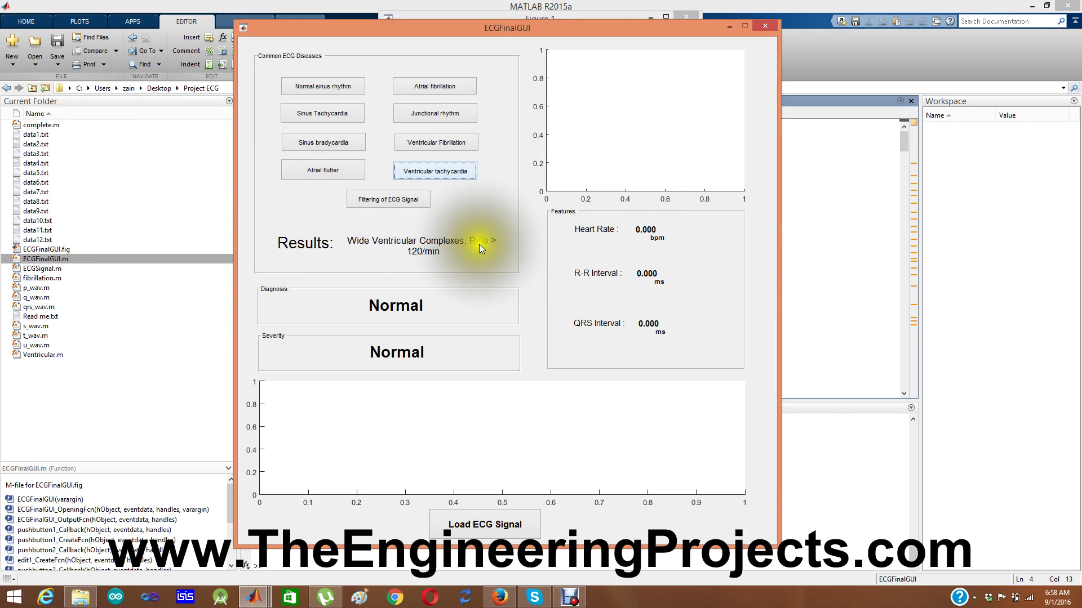
pyautogui.click(324, 171)
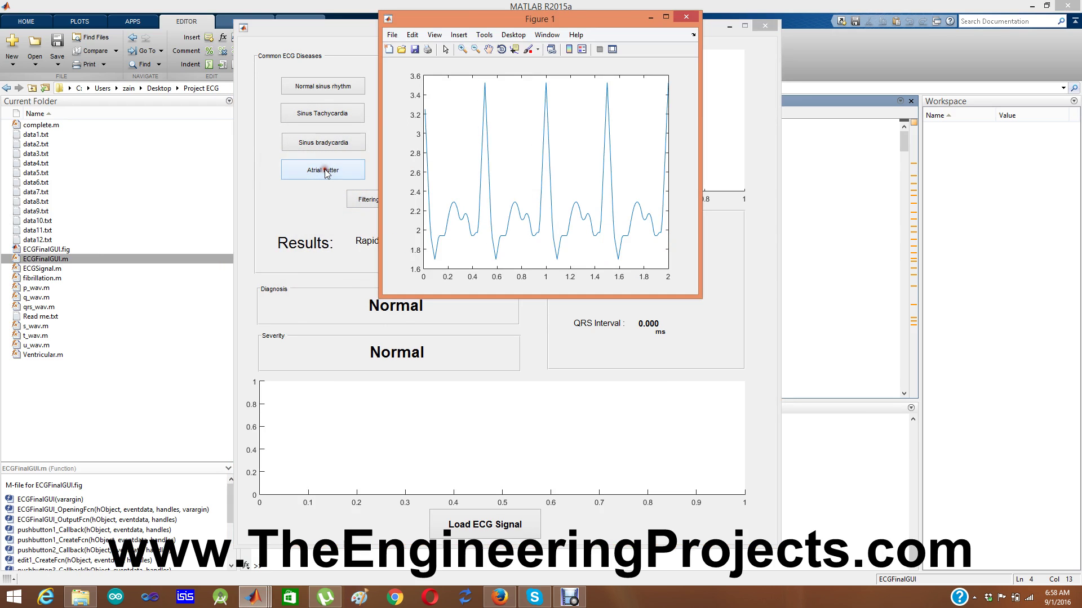
pyautogui.click(247, 263)
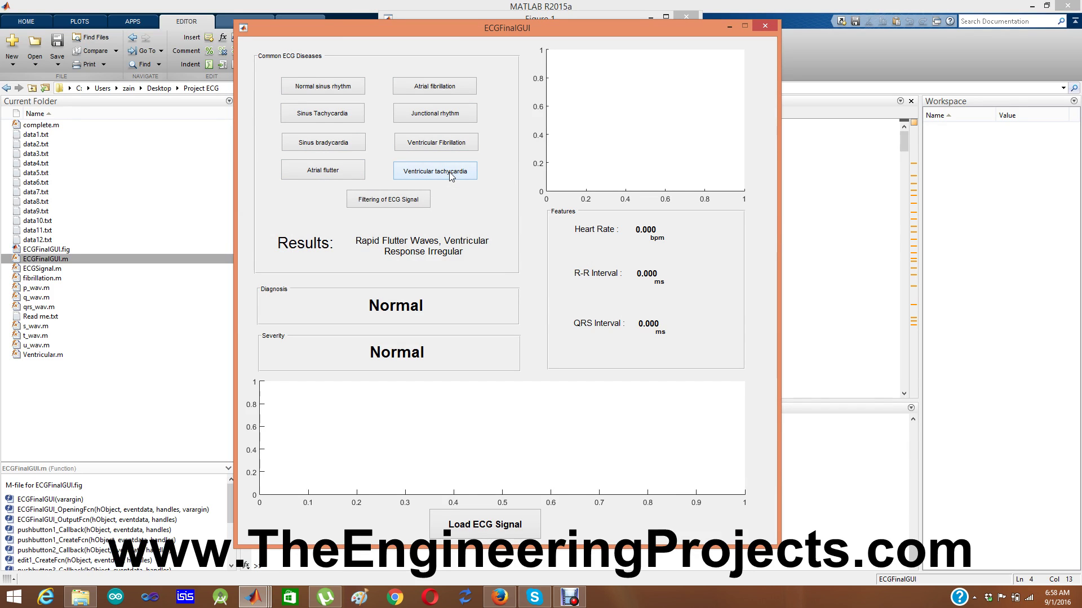
# Run the ECG signal filtering, compare the noisy and filtered waveforms, and close the Time Scope.
pyautogui.click(404, 201)
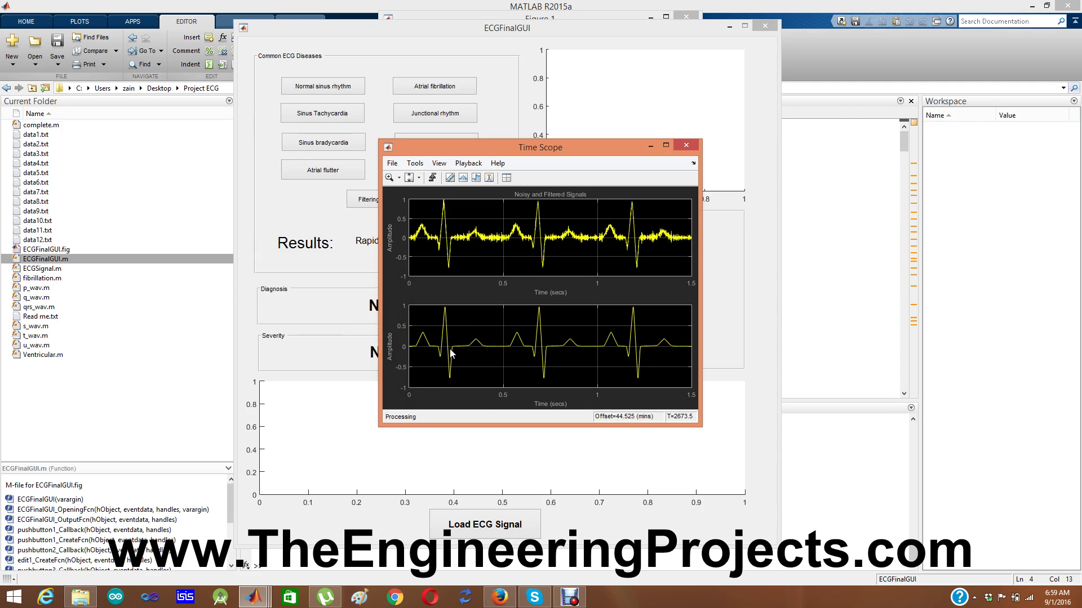
pyautogui.click(466, 356)
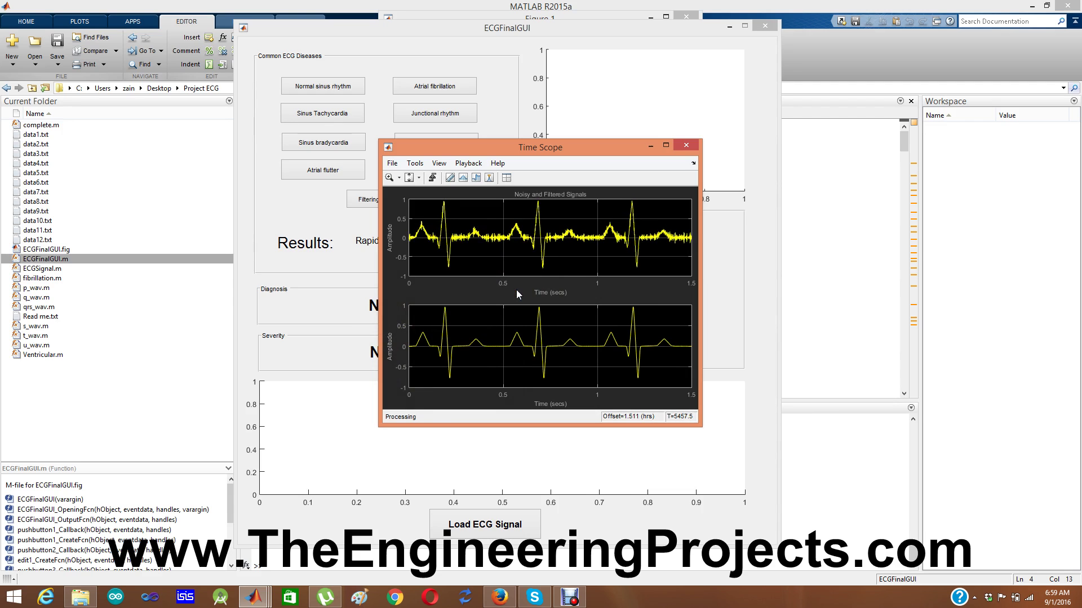
pyautogui.click(686, 145)
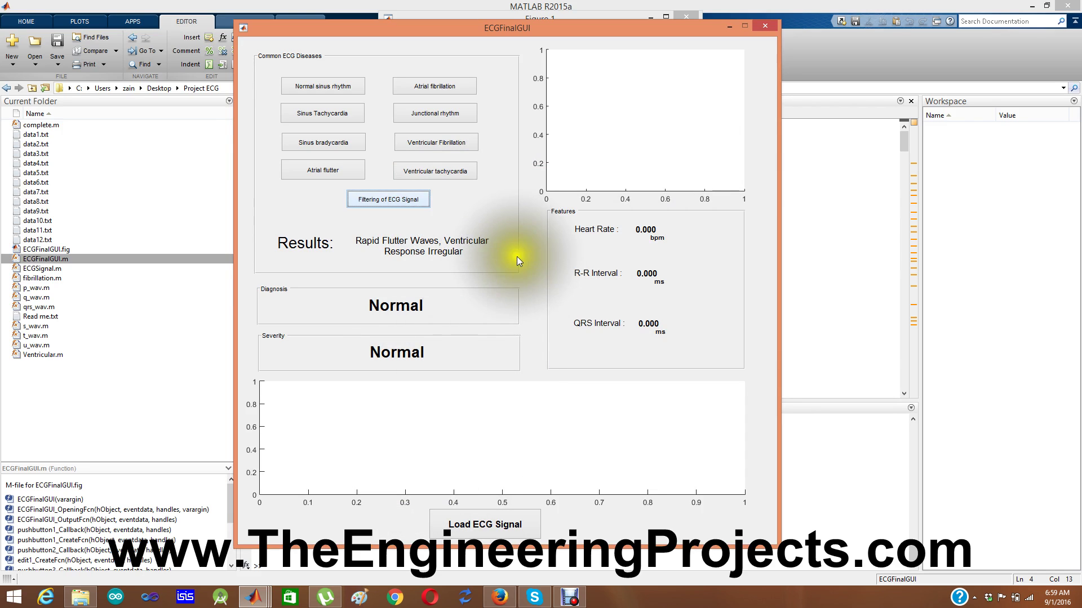
# Load the ECG signal from data1.txt into the GUI.
pyautogui.click(474, 525)
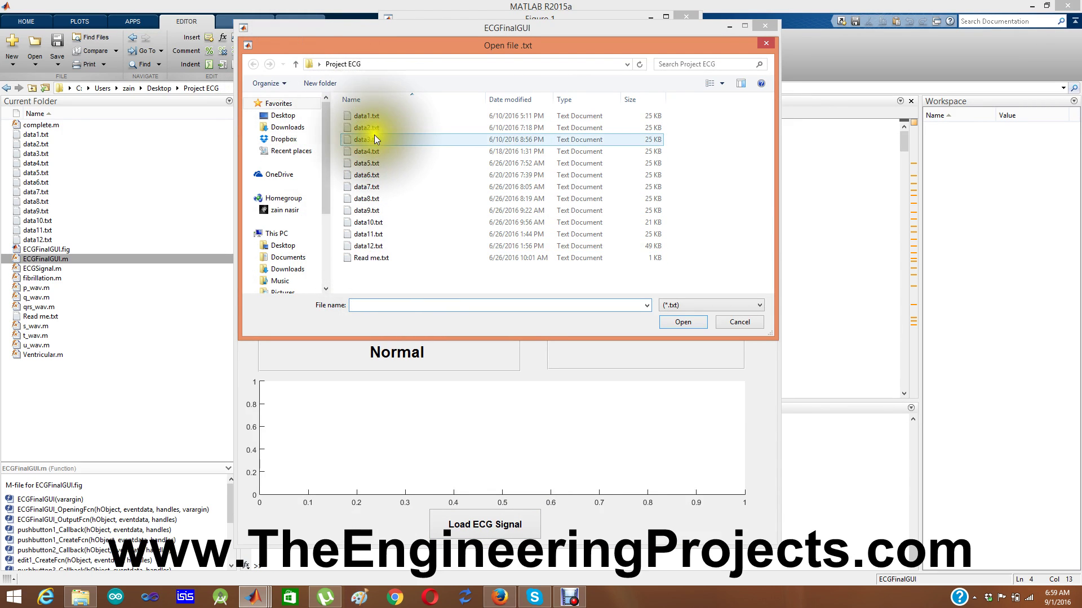
pyautogui.doubleClick(374, 116)
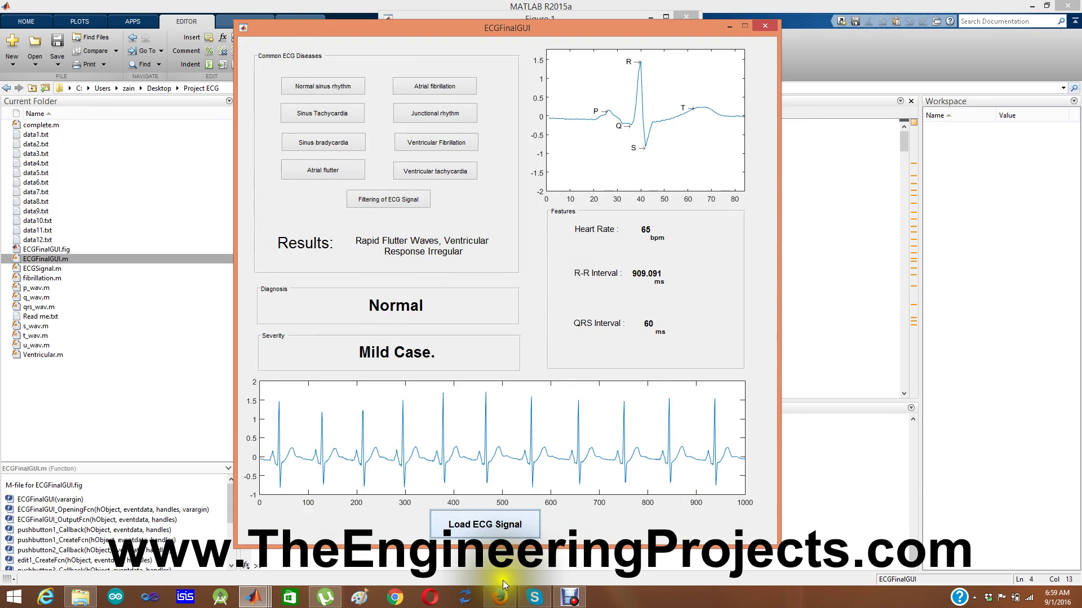
# Switch to Firefox and open the bookmarked PhysioBank ATM page in a new tab.
pyautogui.click(499, 598)
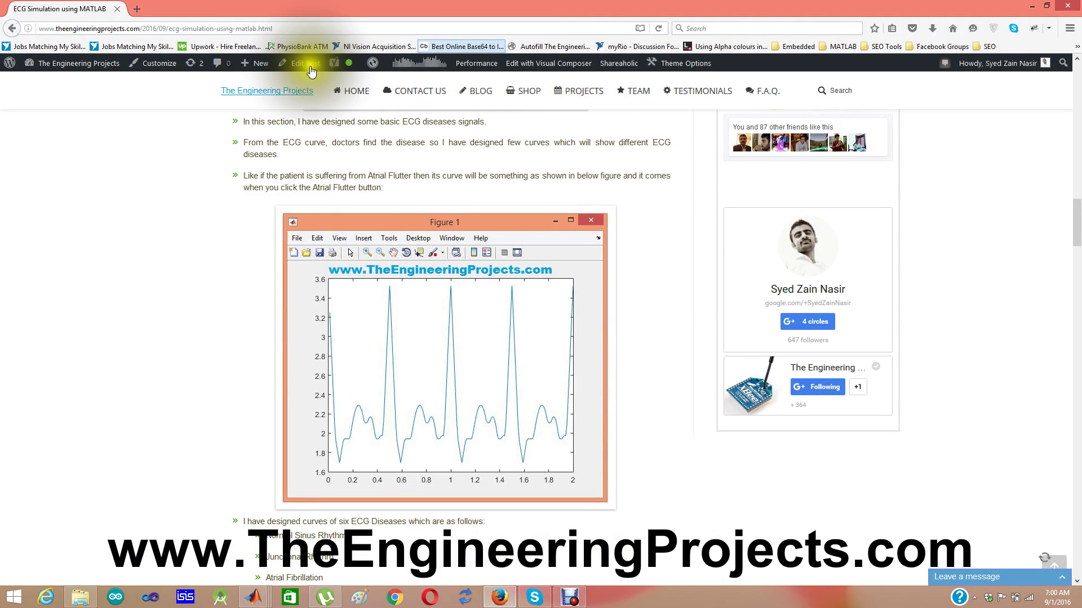
pyautogui.doubleClick(200, 16)
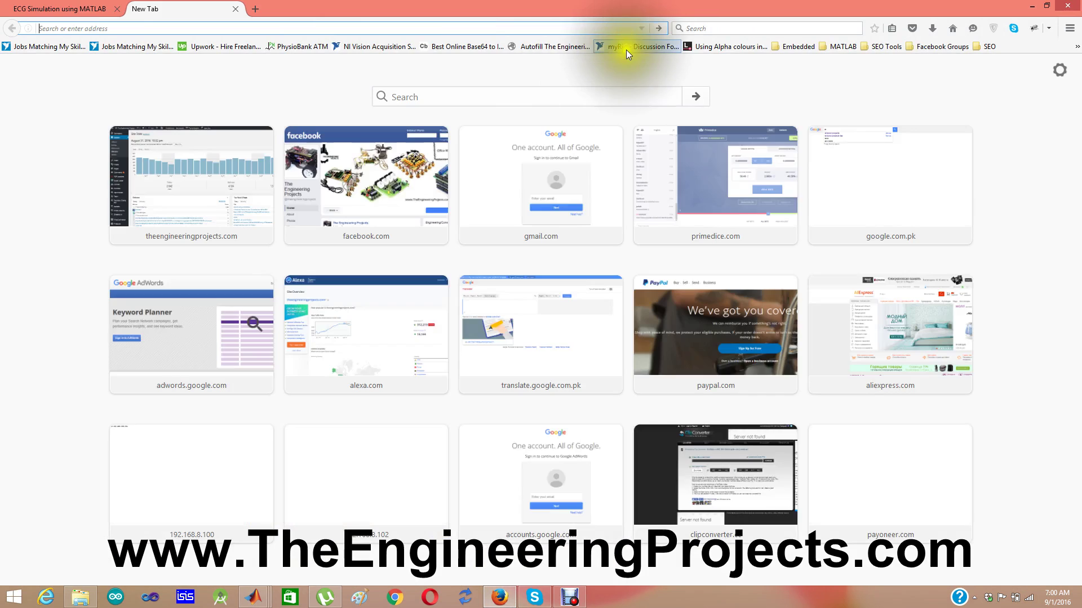
pyautogui.click(303, 47)
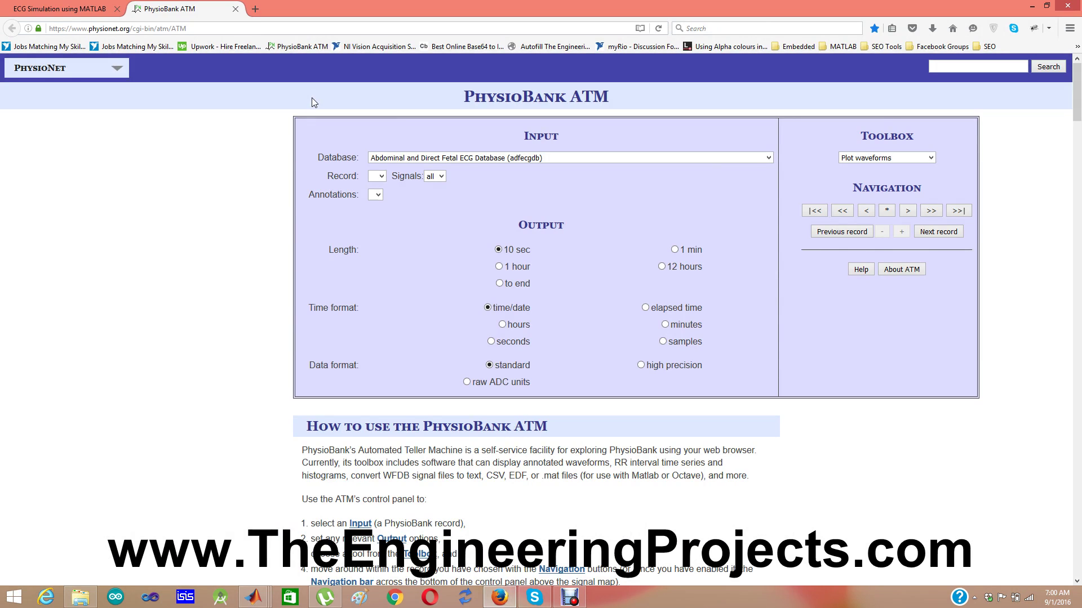
# Choose the Apnea-ECG Database (apnea-ecg), show its samples as text, and look through the sample listing.
pyautogui.click(668, 153)
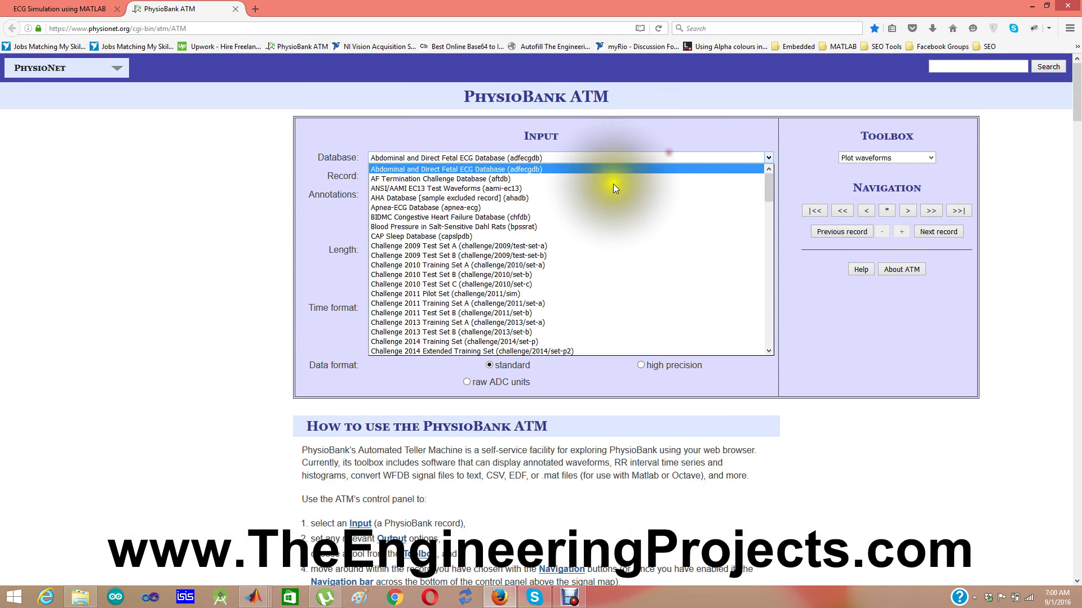
pyautogui.click(552, 207)
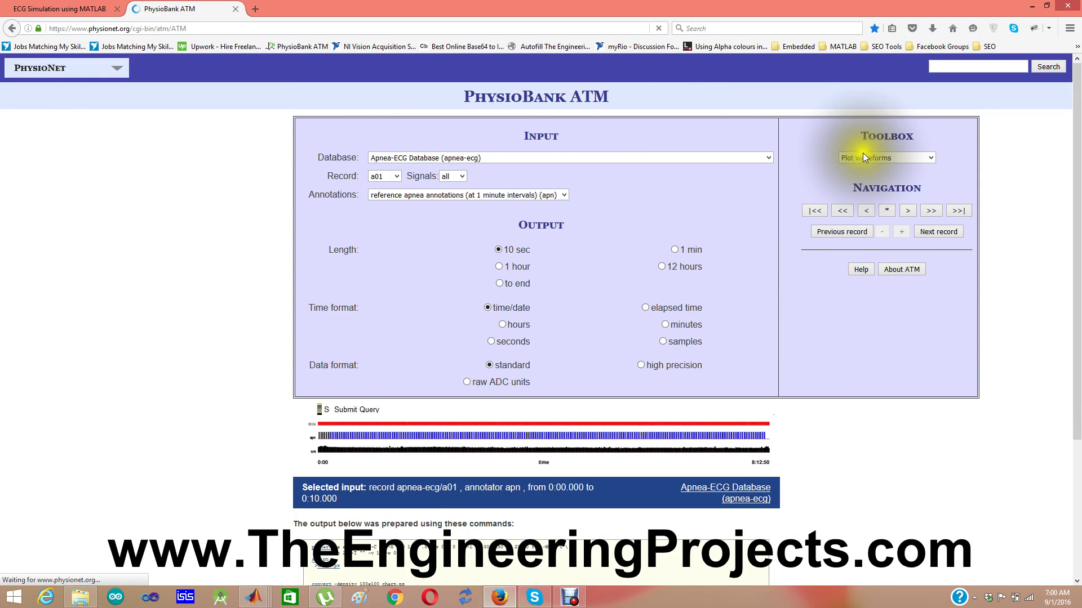
pyautogui.click(870, 157)
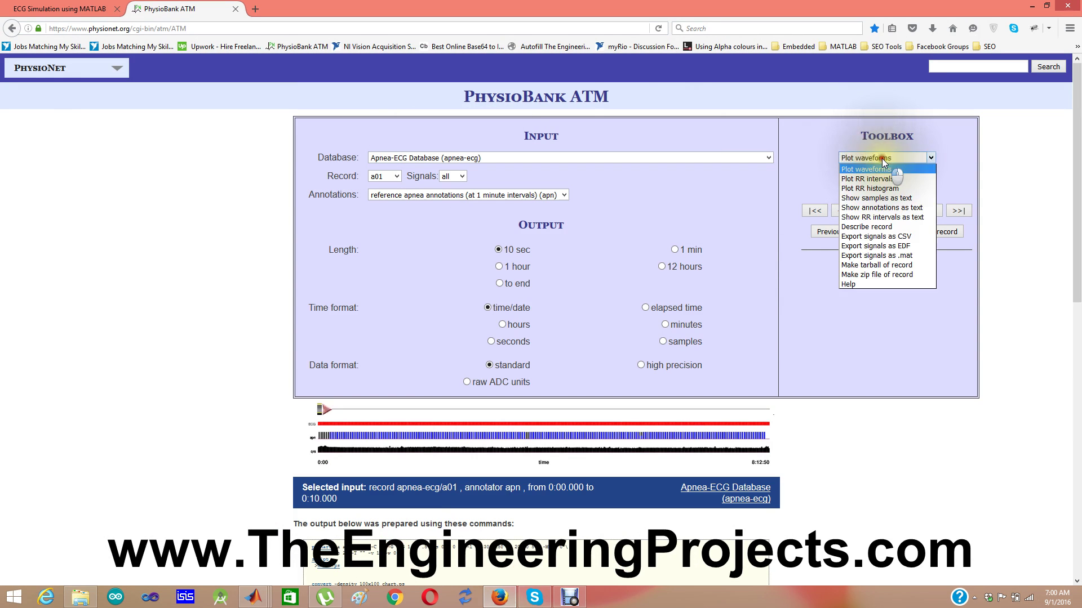
pyautogui.click(874, 199)
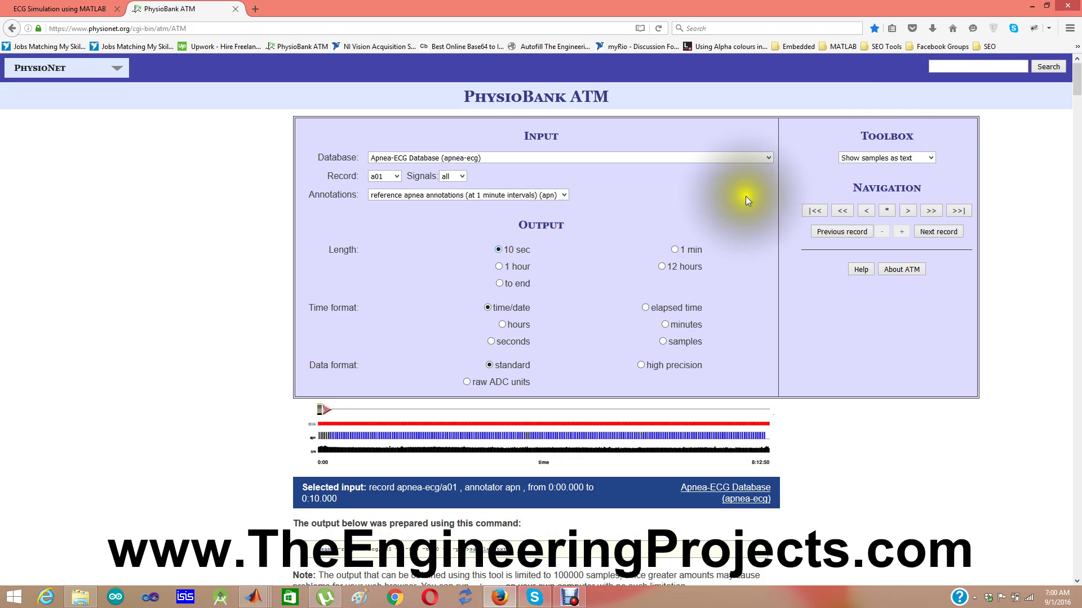
pyautogui.moveTo(1076, 81); pyautogui.dragTo(1077, 121)
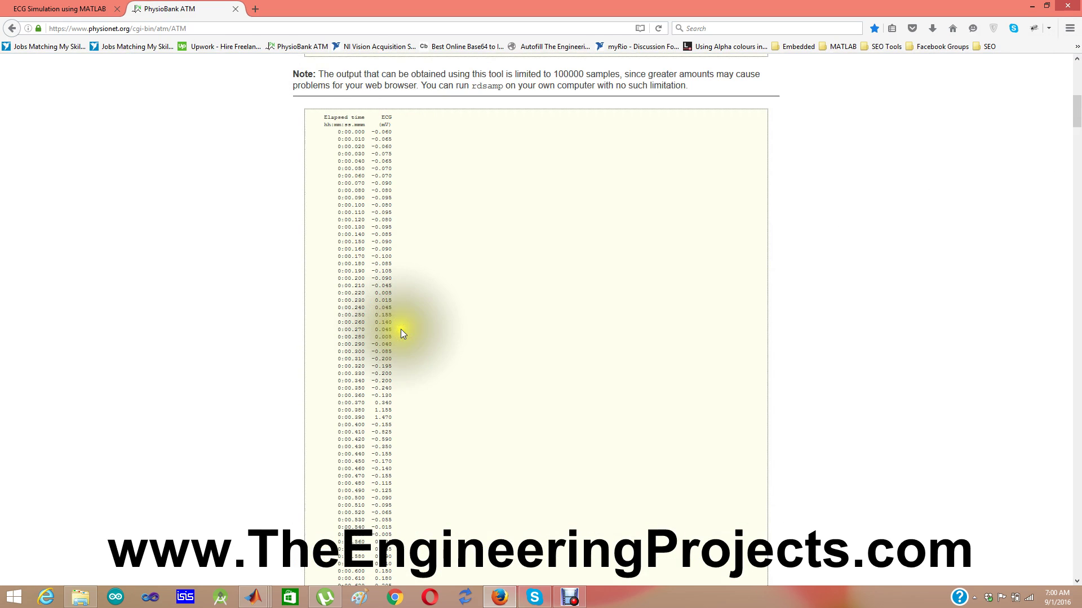
pyautogui.moveTo(1078, 126); pyautogui.dragTo(1077, 563)
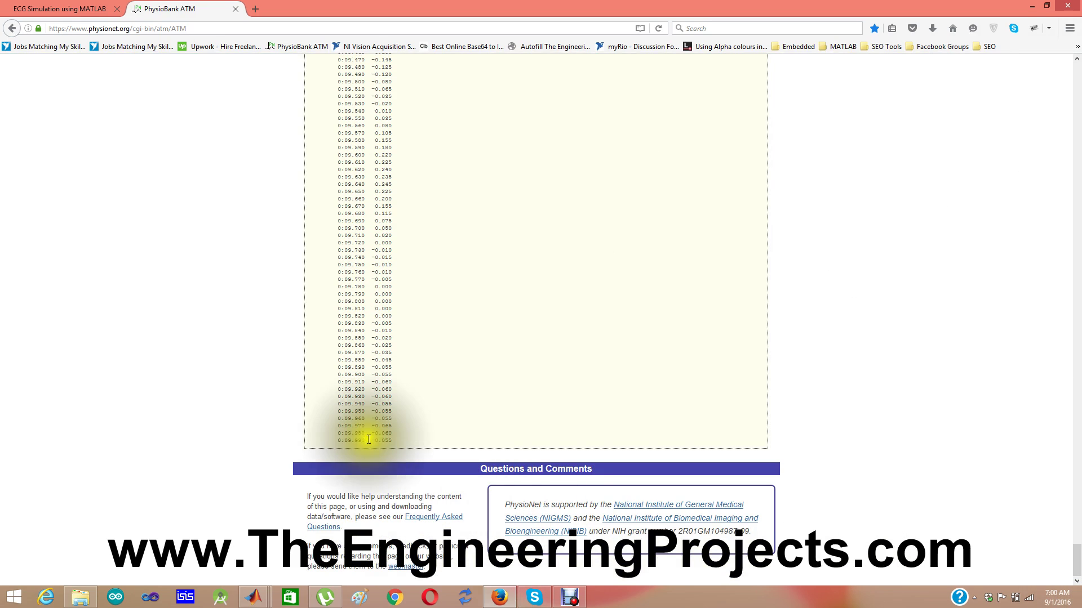
pyautogui.moveTo(1077, 560); pyautogui.dragTo(1077, 58)
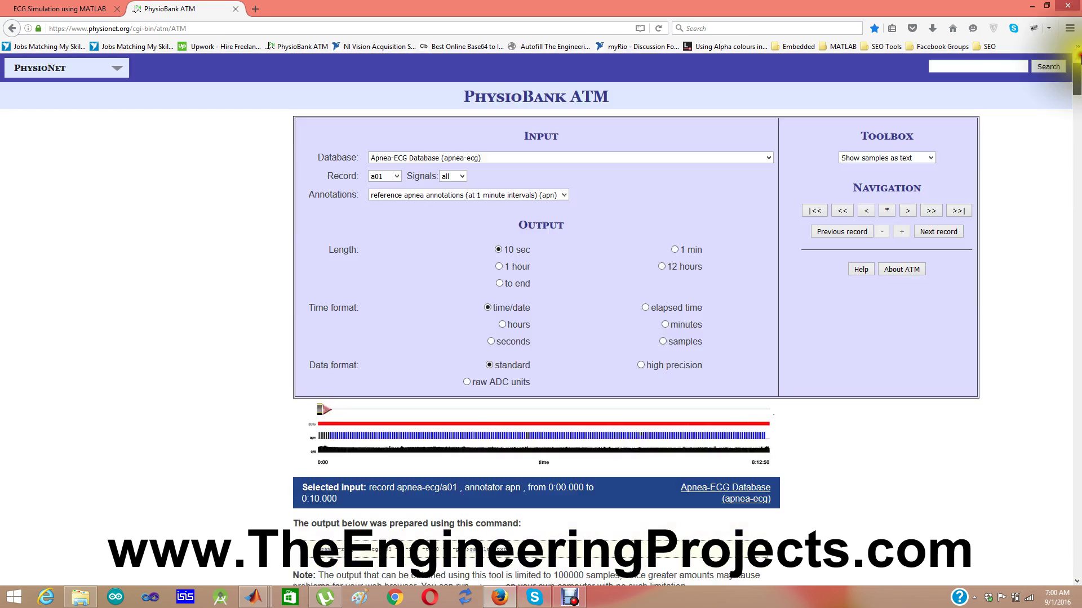
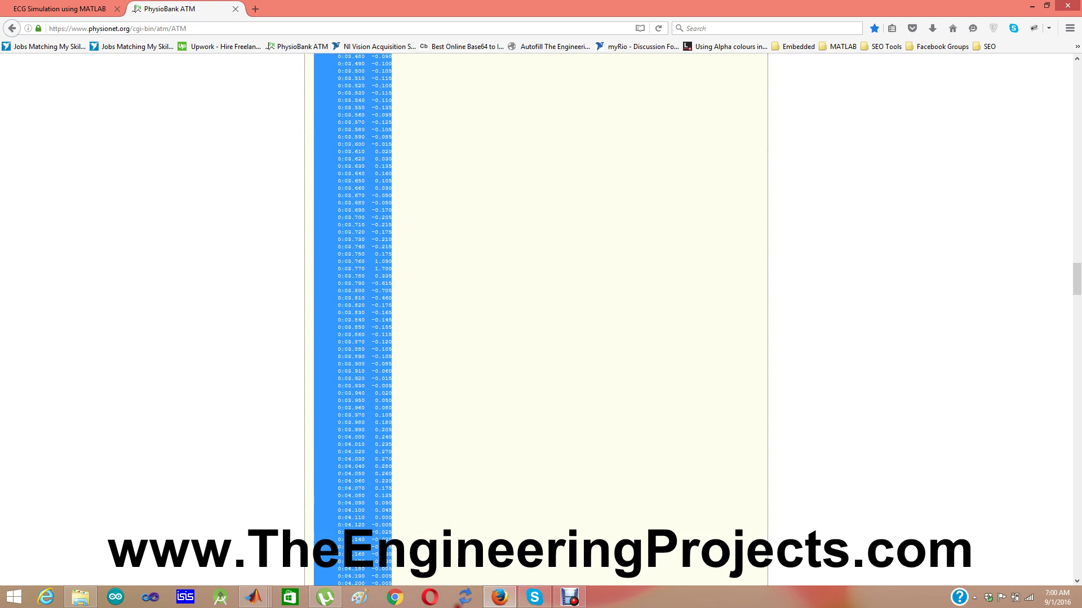
# Check the end of the PhysioBank sample listing, switch to MATLAB, and view data1.txt from the Project ECG folder through its last line.
pyautogui.moveTo(1076, 290); pyautogui.dragTo(1077, 563)
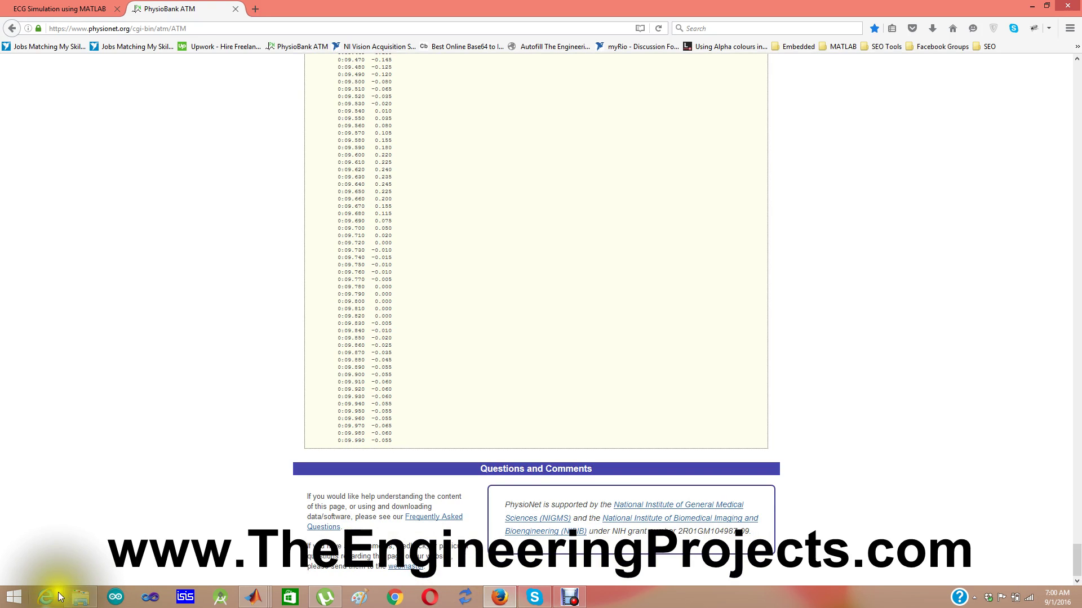
pyautogui.moveTo(79, 598)
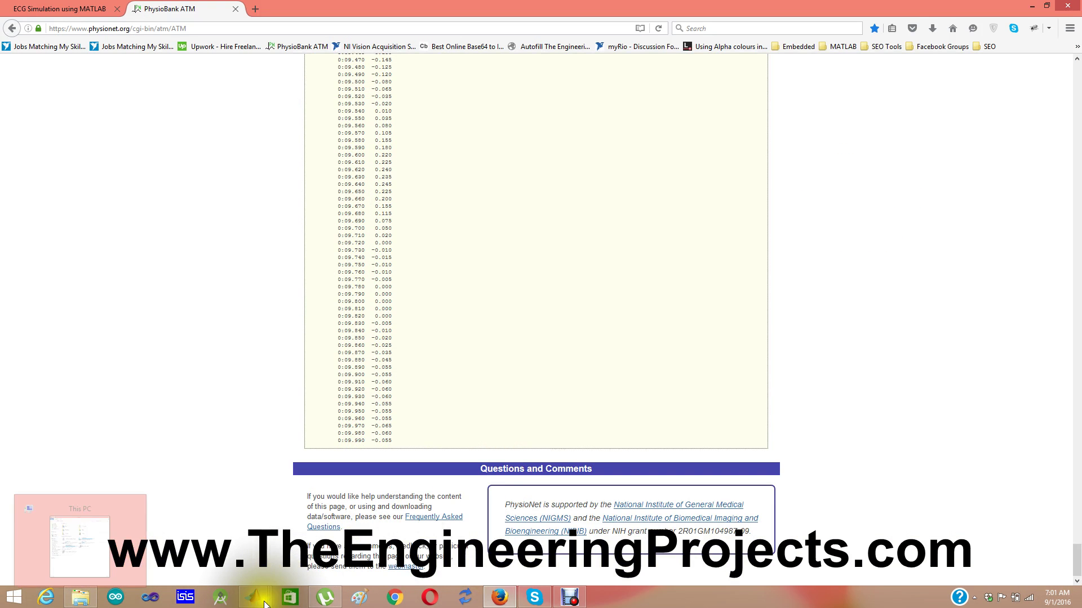
pyautogui.click(172, 542)
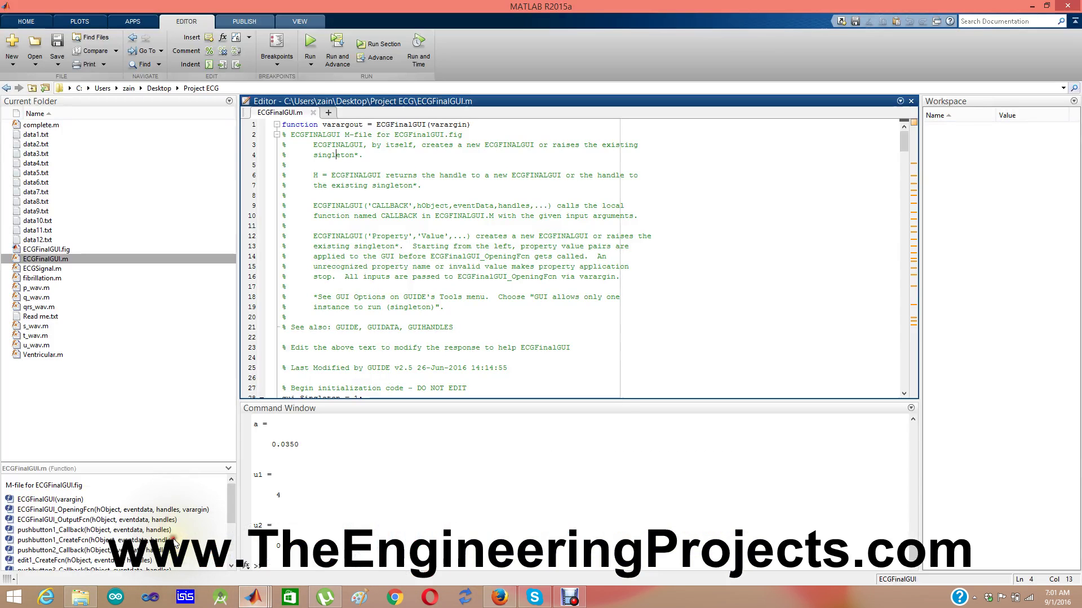
pyautogui.click(41, 136)
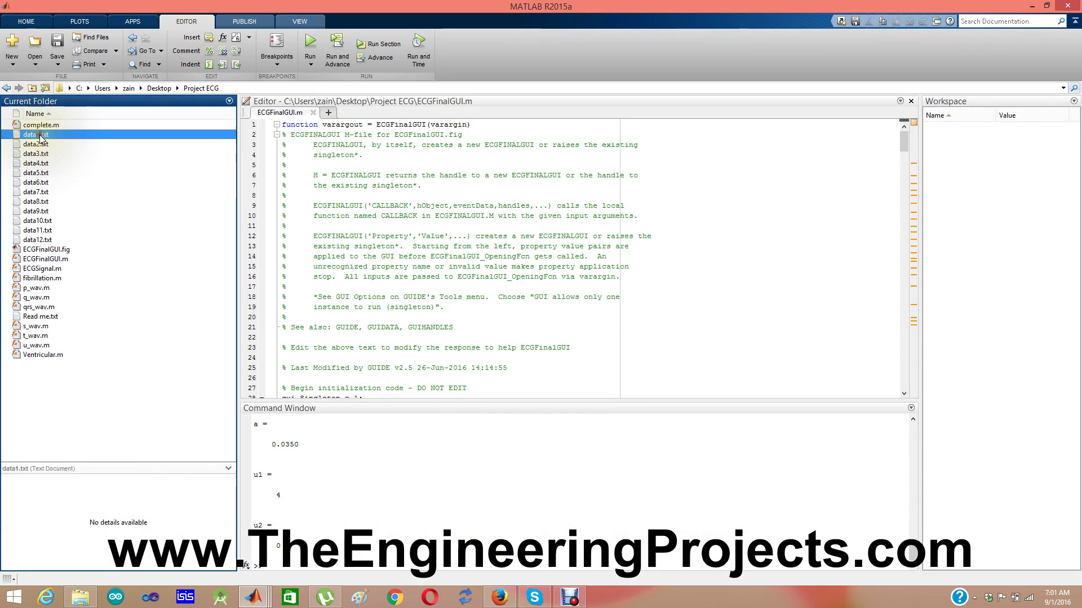
pyautogui.doubleClick(40, 135)
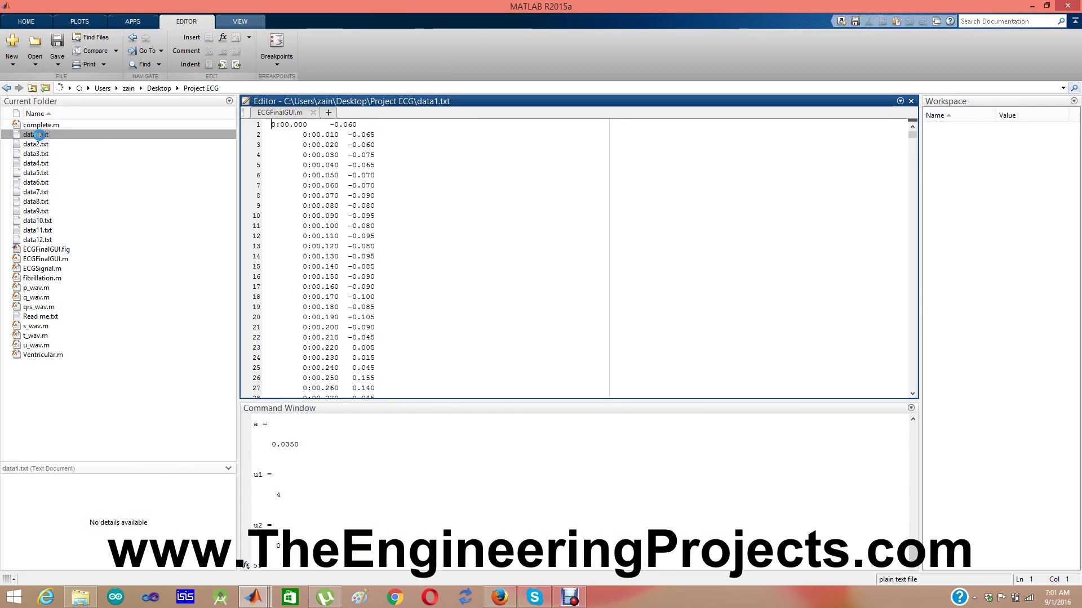
pyautogui.click(912, 137)
pyautogui.moveTo(911, 134); pyautogui.dragTo(918, 400)
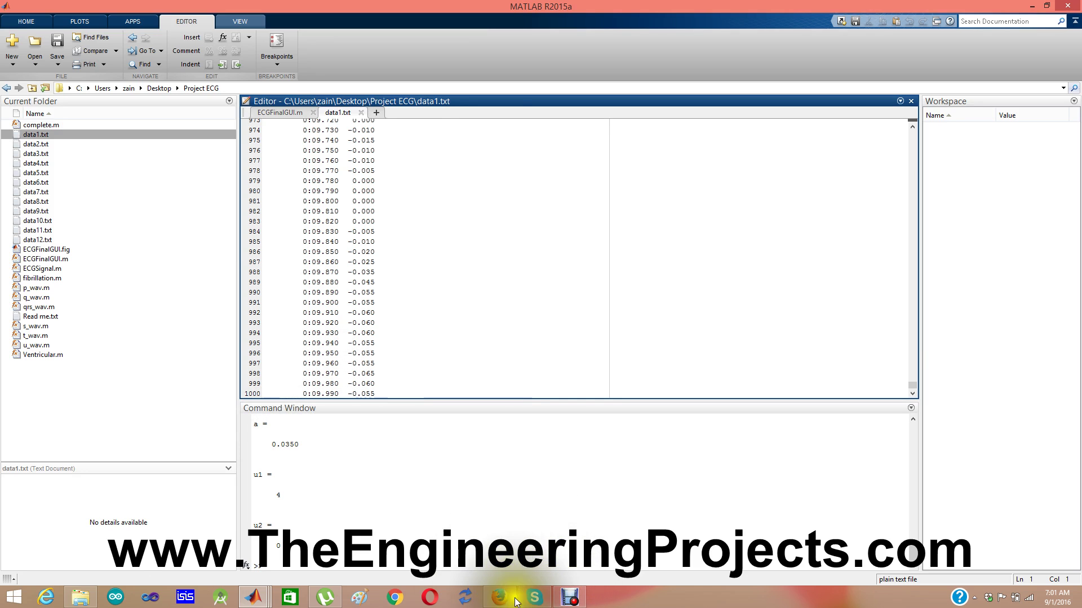
# Return to the ECGFinalGUI window and load the ECG signal from data2.txt.
pyautogui.moveTo(261, 600)
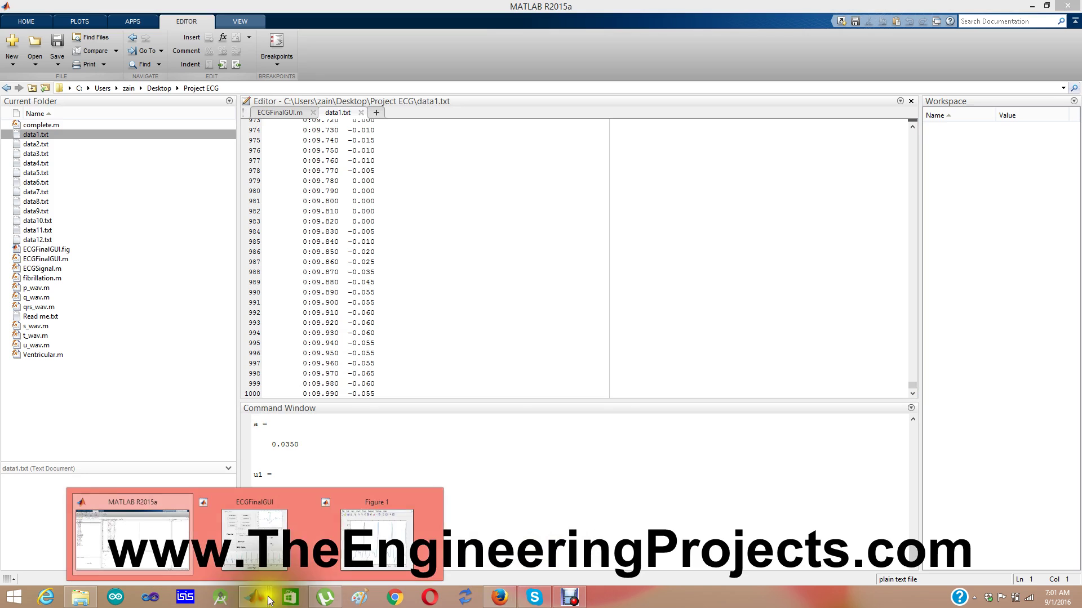
pyautogui.click(266, 528)
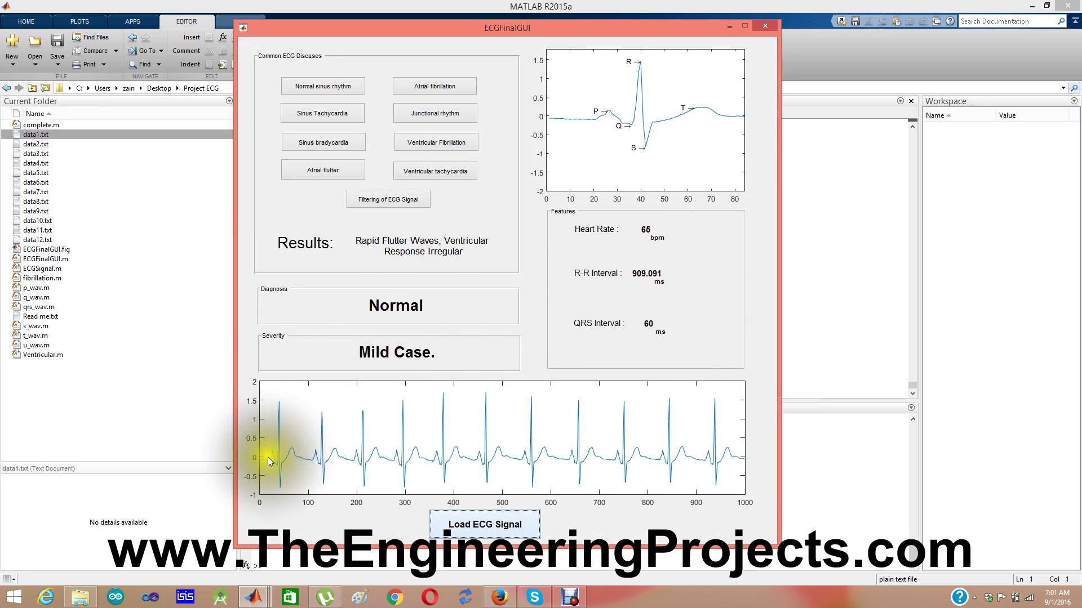
pyautogui.click(302, 459)
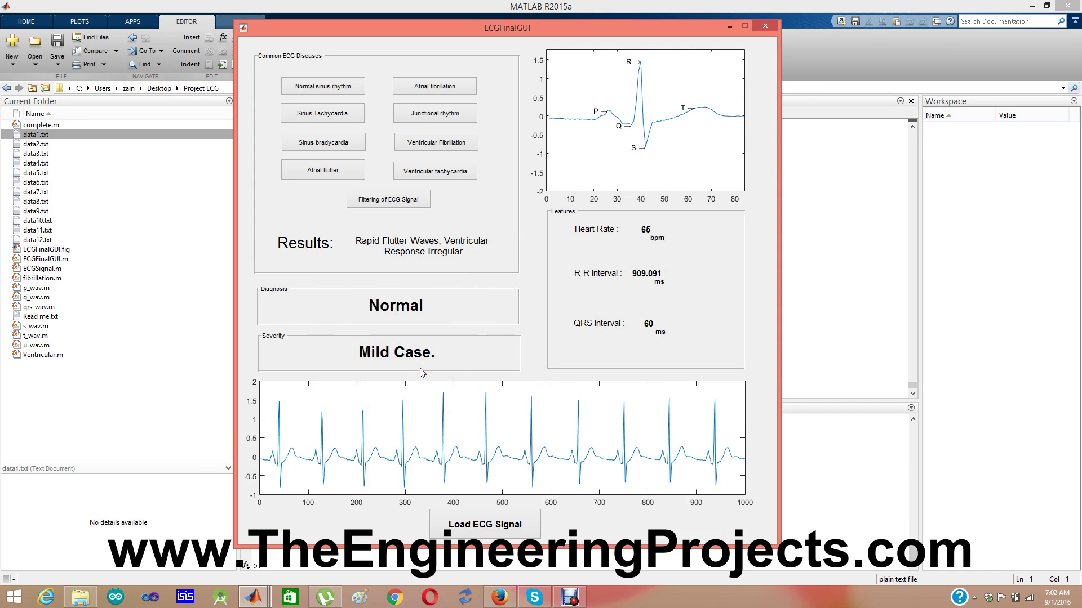
pyautogui.click(468, 529)
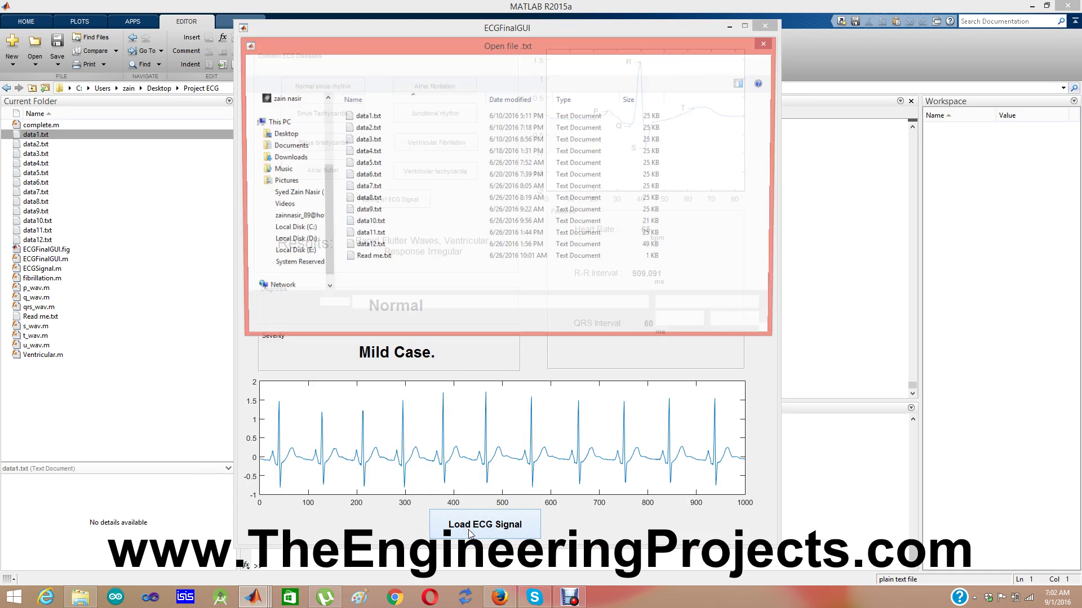
pyautogui.doubleClick(368, 130)
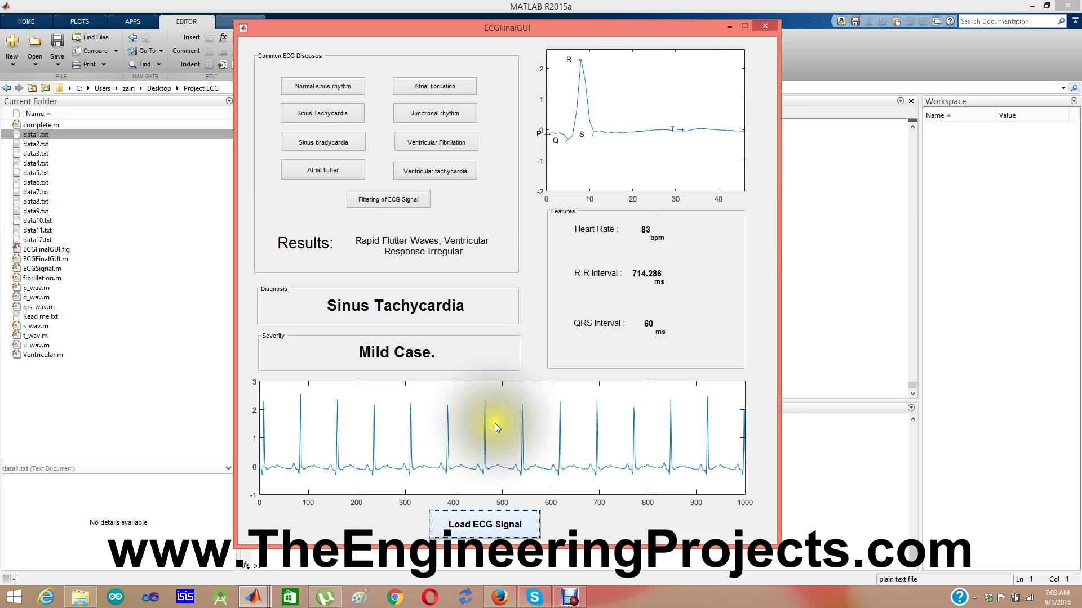
# Load the ECG signal from data3.txt into the GUI, followed by the one from data4.txt.
pyautogui.click(492, 524)
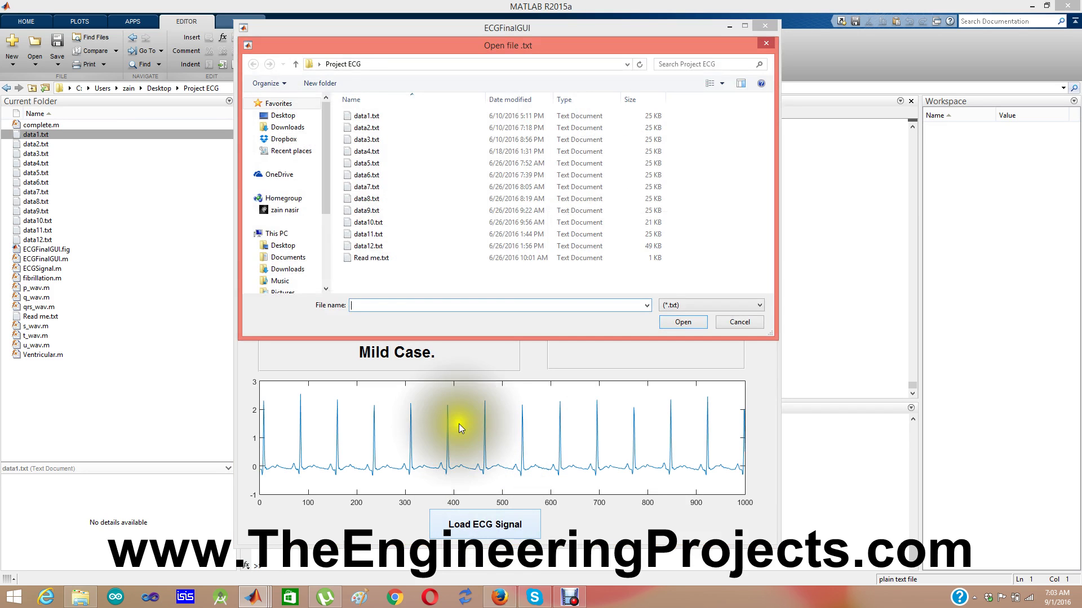
pyautogui.doubleClick(370, 140)
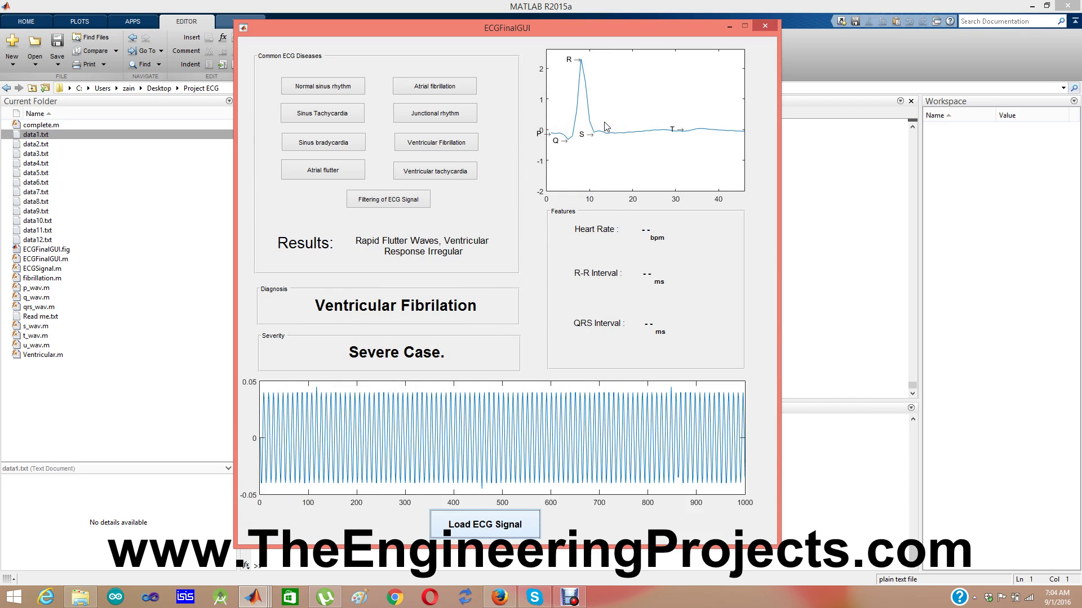
pyautogui.click(472, 521)
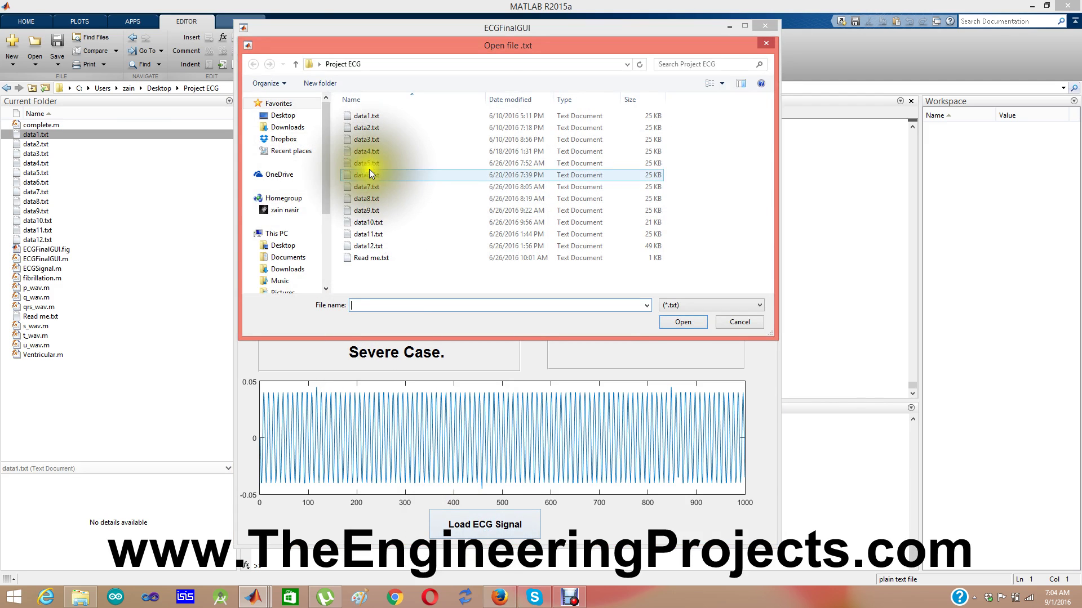
pyautogui.click(366, 153)
pyautogui.doubleClick(366, 153)
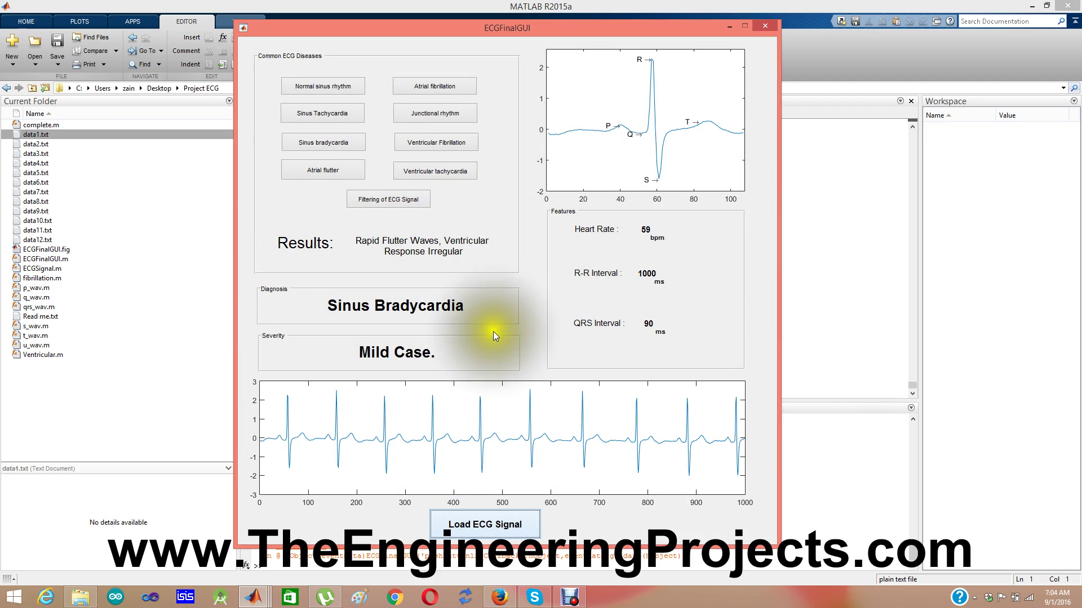
# Load the ECG signal from data12.txt into the GUI, followed by the one from data11.txt.
pyautogui.click(467, 521)
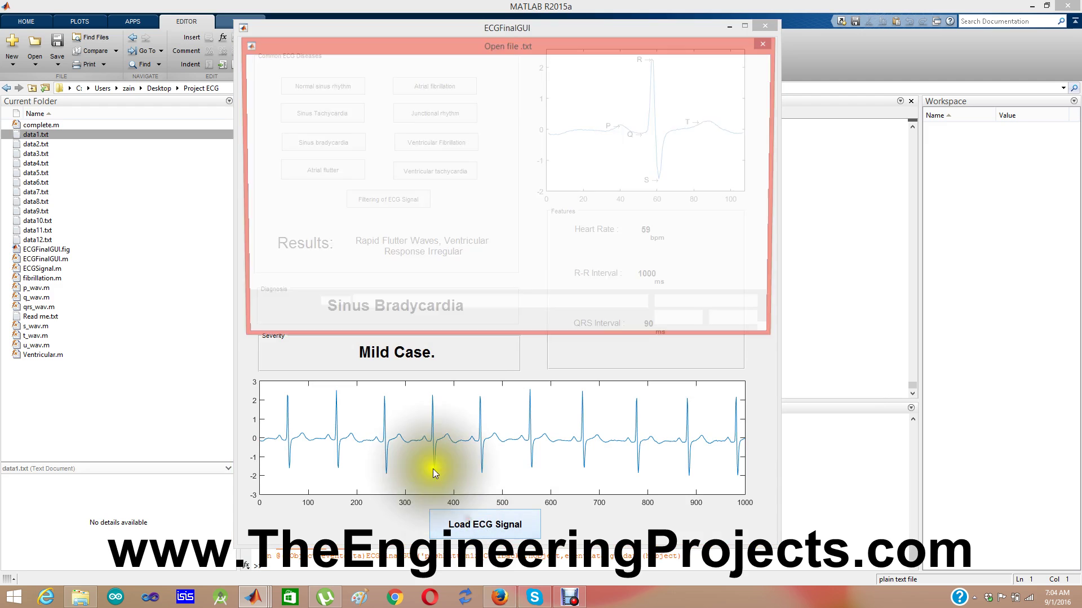
pyautogui.doubleClick(369, 246)
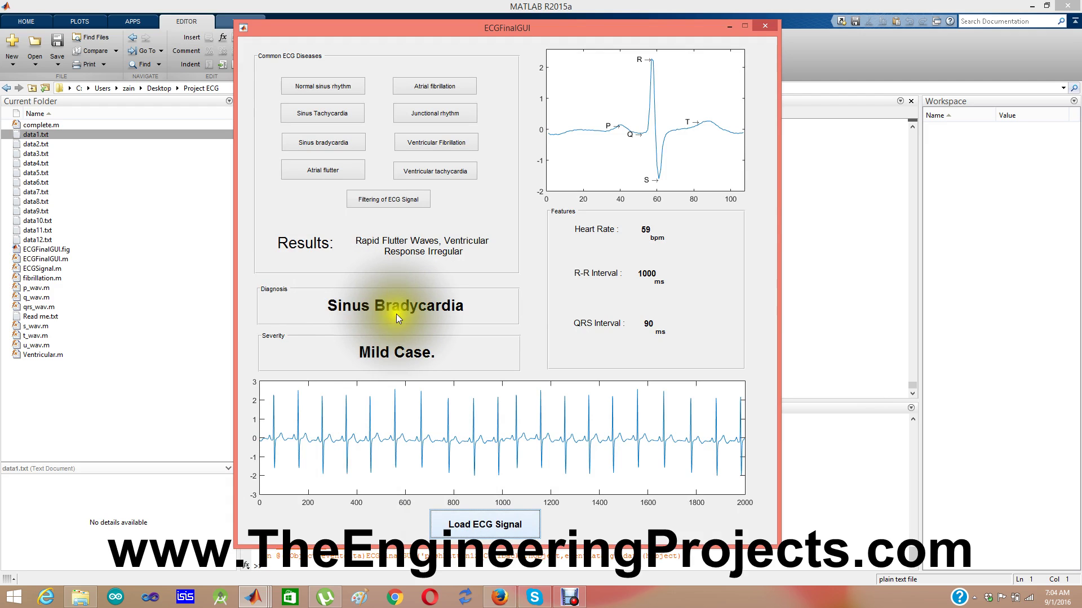
pyautogui.click(465, 515)
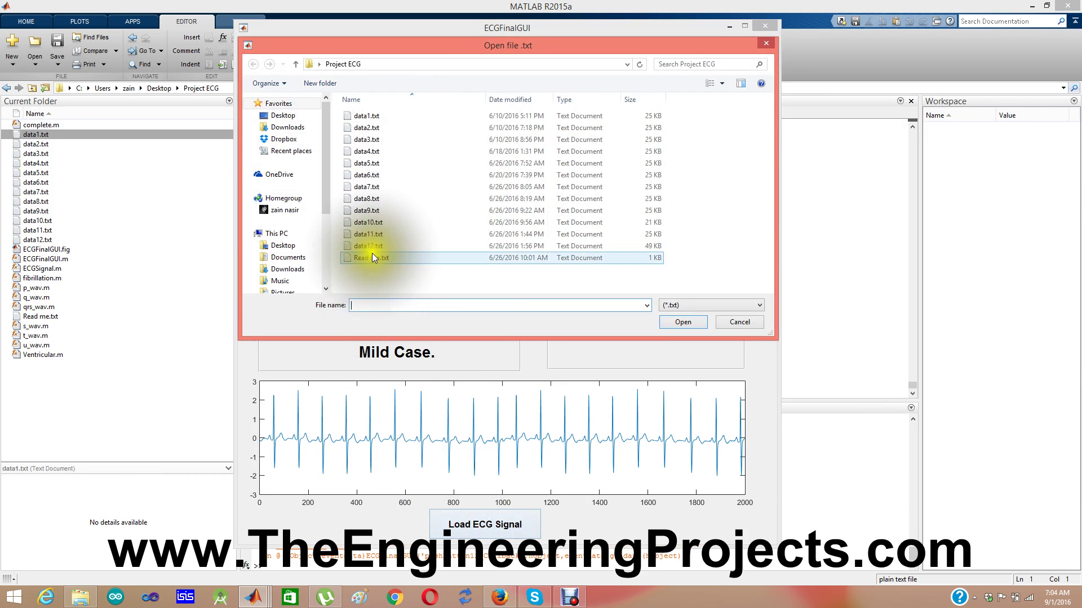
pyautogui.click(369, 235)
pyautogui.doubleClick(370, 237)
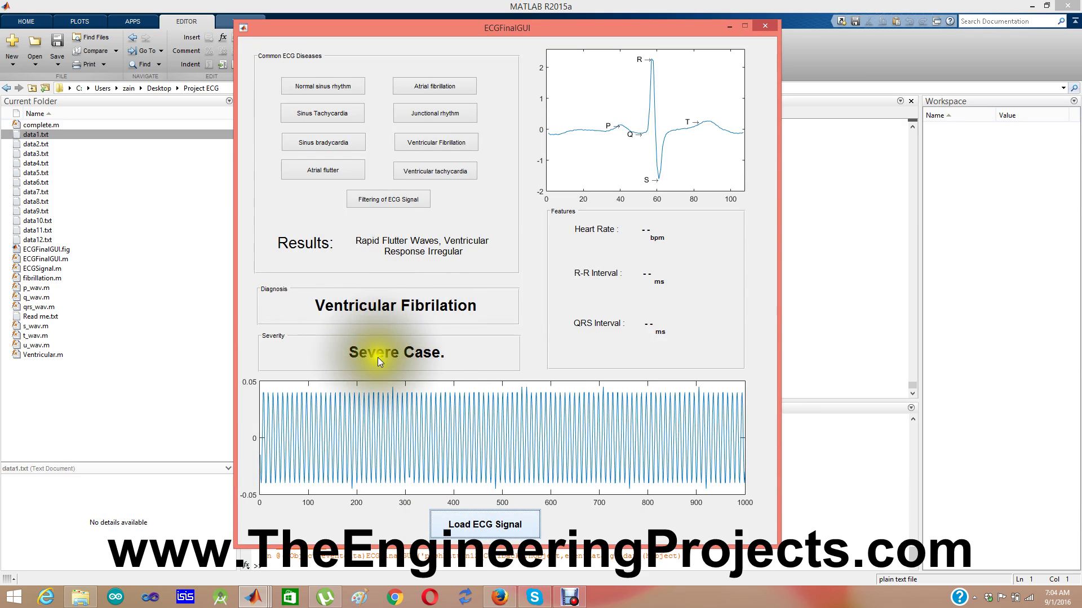
# Load the ECG signal from data6.txt into the GUI.
pyautogui.click(491, 523)
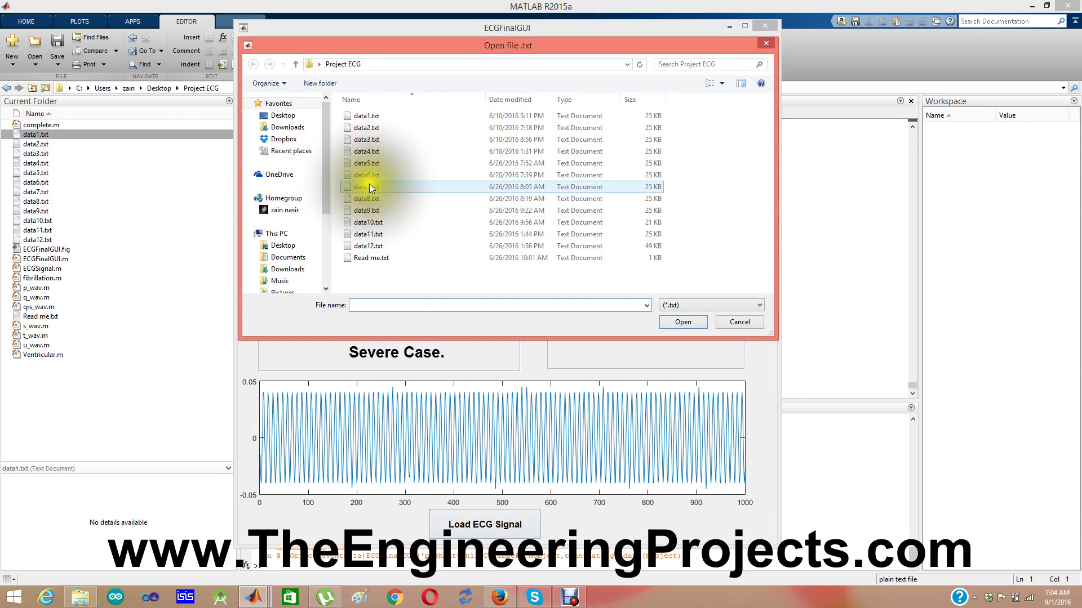
pyautogui.click(370, 177)
pyautogui.doubleClick(371, 177)
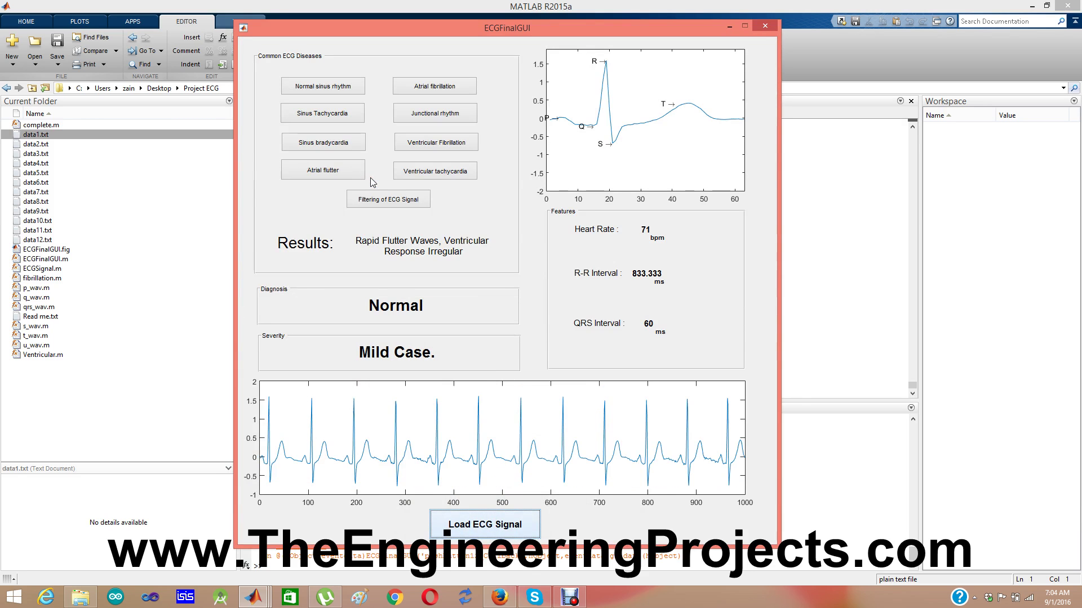